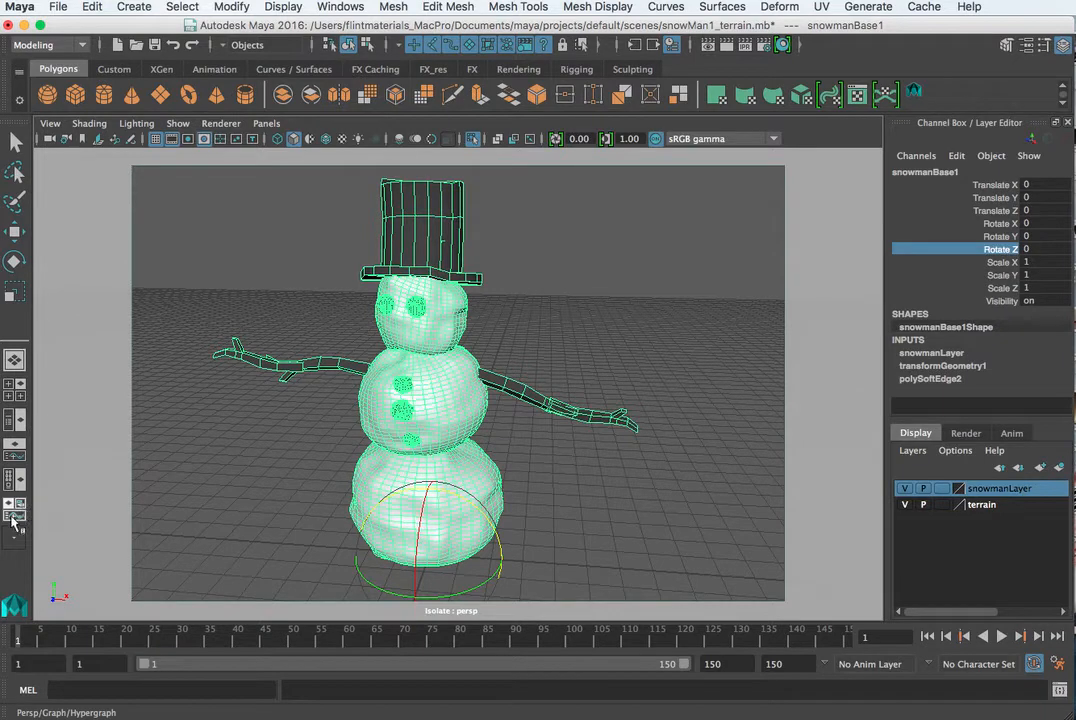
# Switch to the Persp/Graph/Hypergraph layout, select the snowman's torso and frame its animation curve in the Graph Editor
pyautogui.click(17, 516)
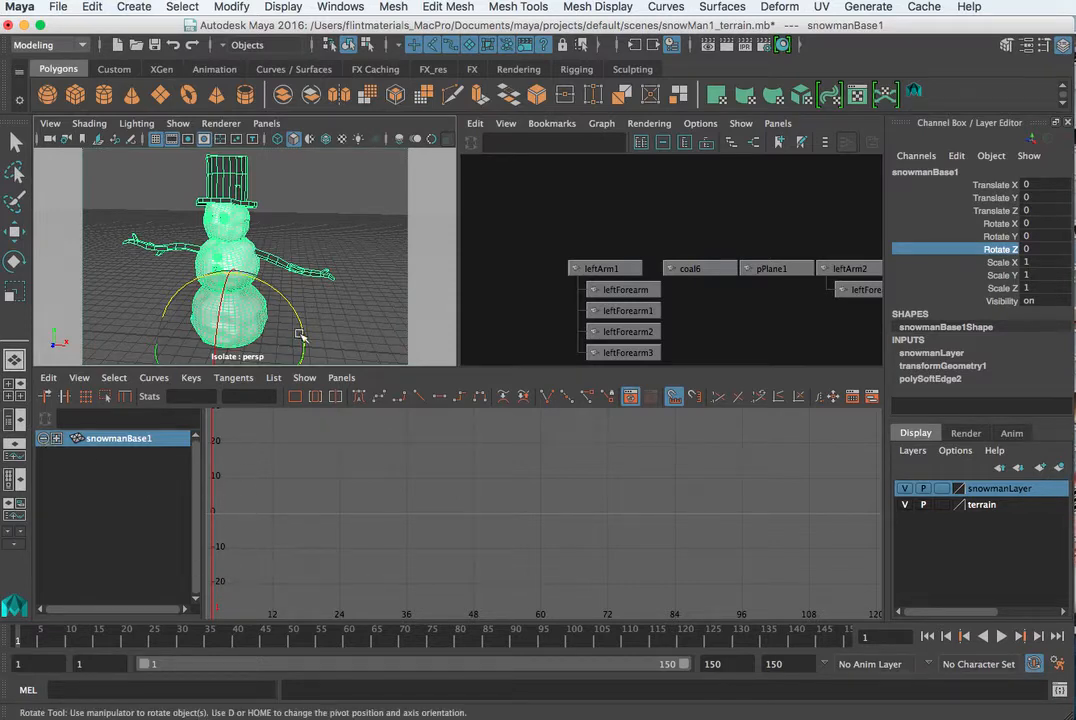
pyautogui.click(327, 305)
pyautogui.click(249, 317)
pyautogui.click(246, 243)
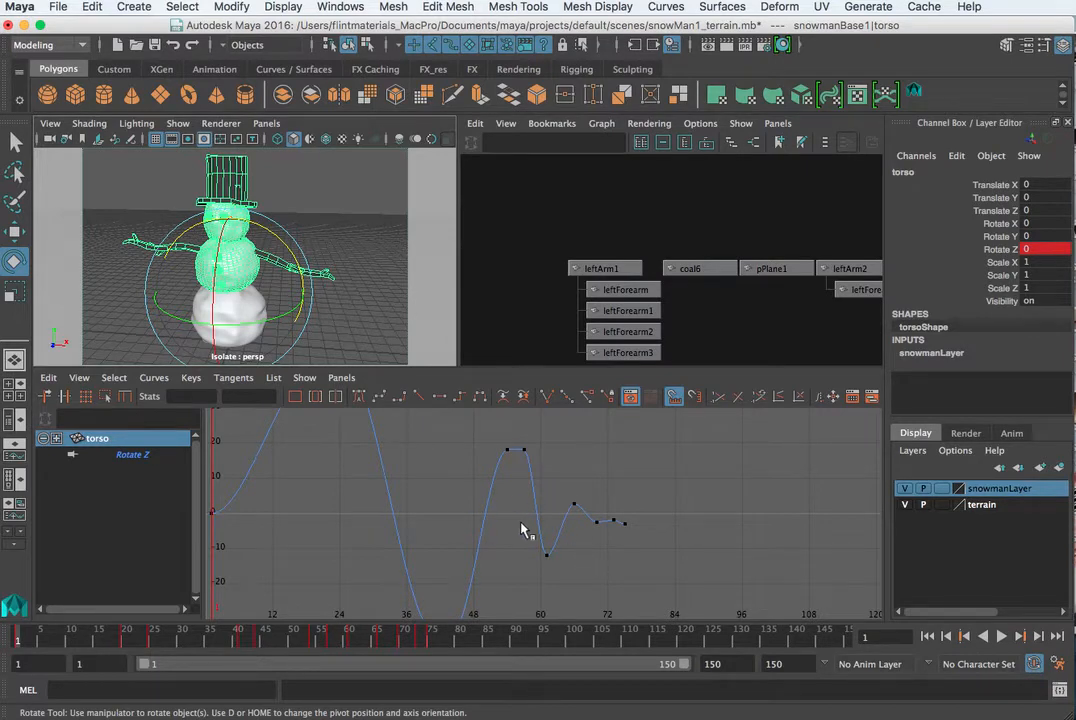
pyautogui.press('f')
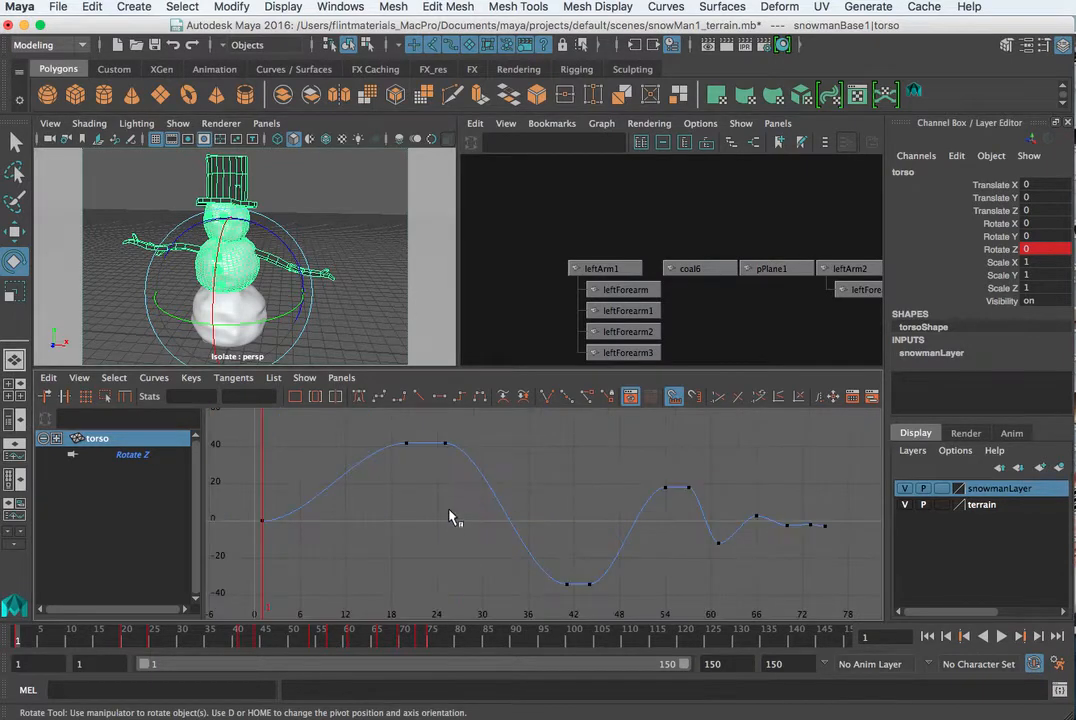
# Expand the torso hierarchy in the Graph Editor outliner and isolate its Rotate Z curve
pyautogui.click(57, 439)
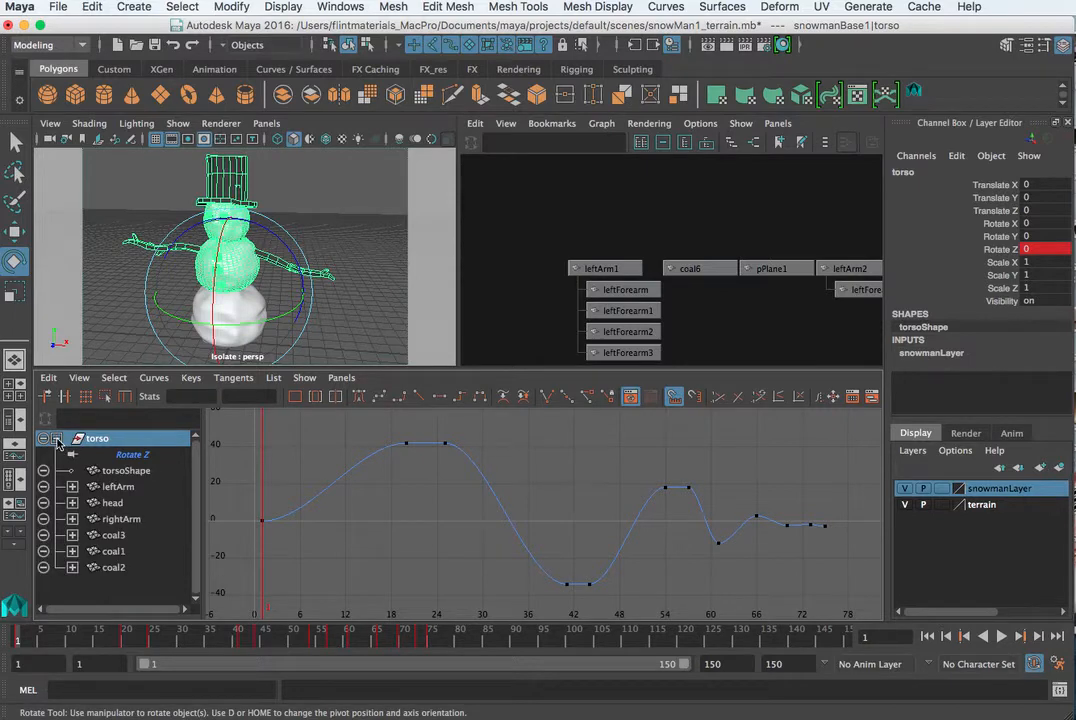
pyautogui.click(115, 487)
pyautogui.click(133, 456)
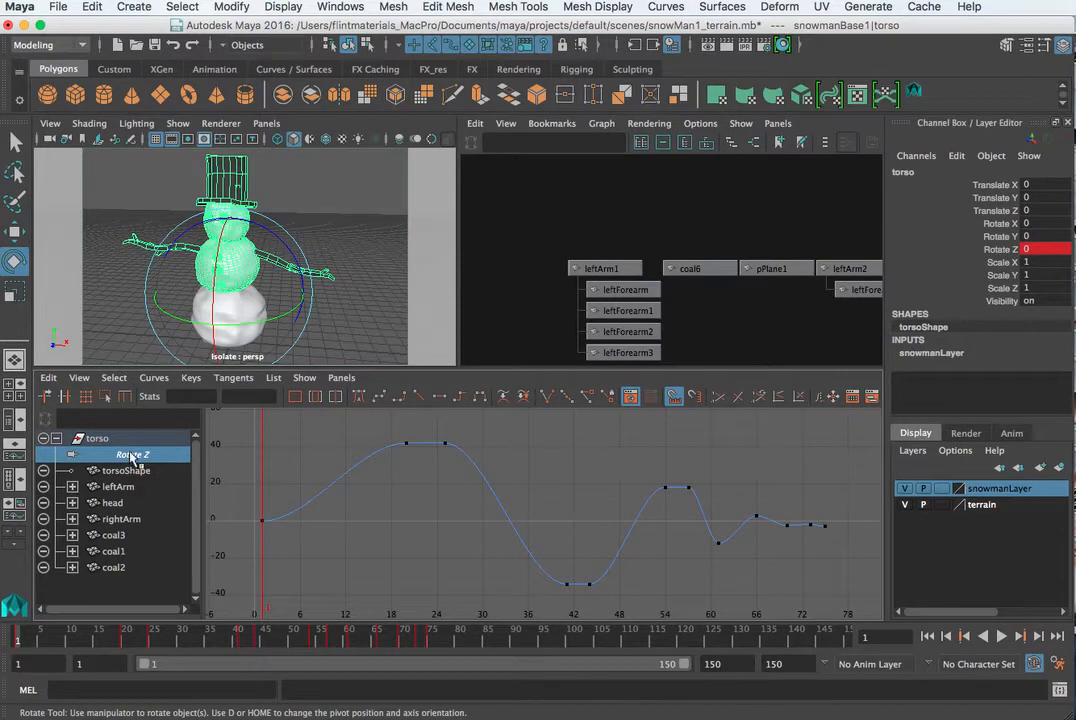
pyautogui.click(100, 439)
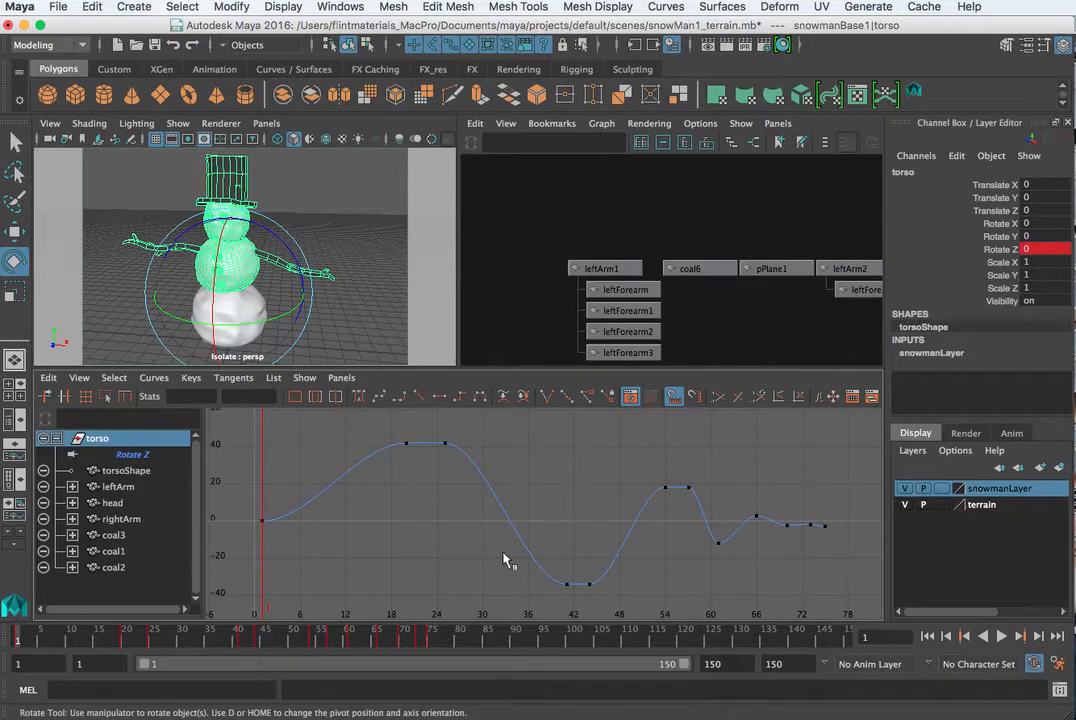
pyautogui.click(144, 455)
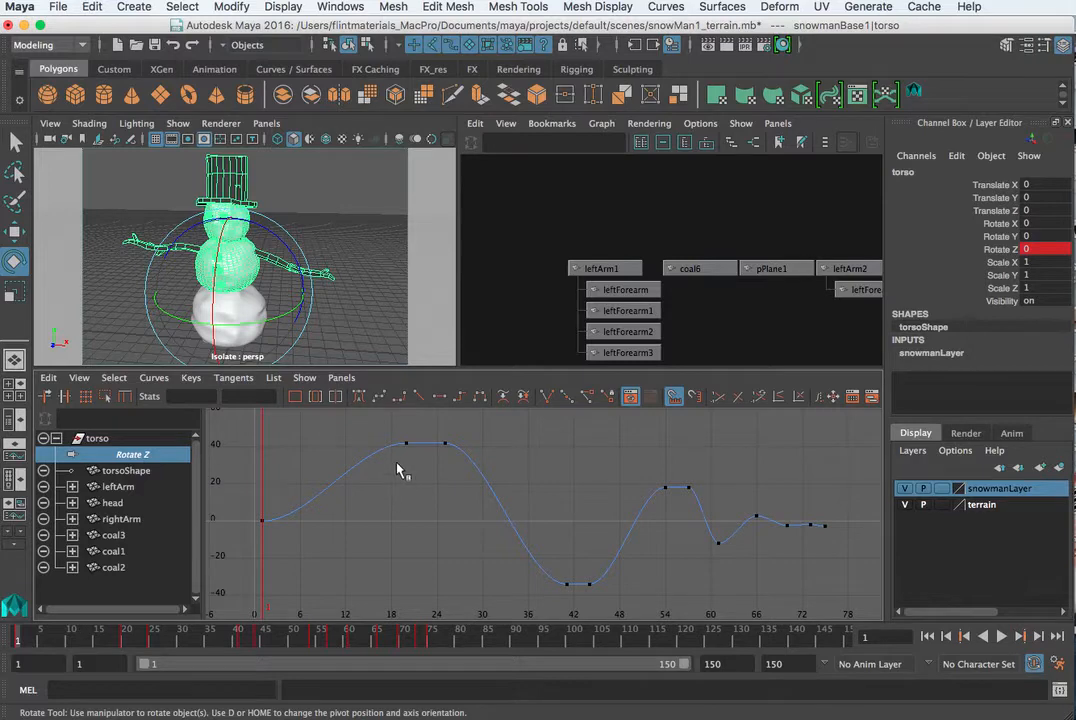
# Lower the two keys of the first Rotate Z peak to about 34.9, keeping them at frames 20 and 25
pyautogui.moveTo(395, 467); pyautogui.dragTo(439, 461)
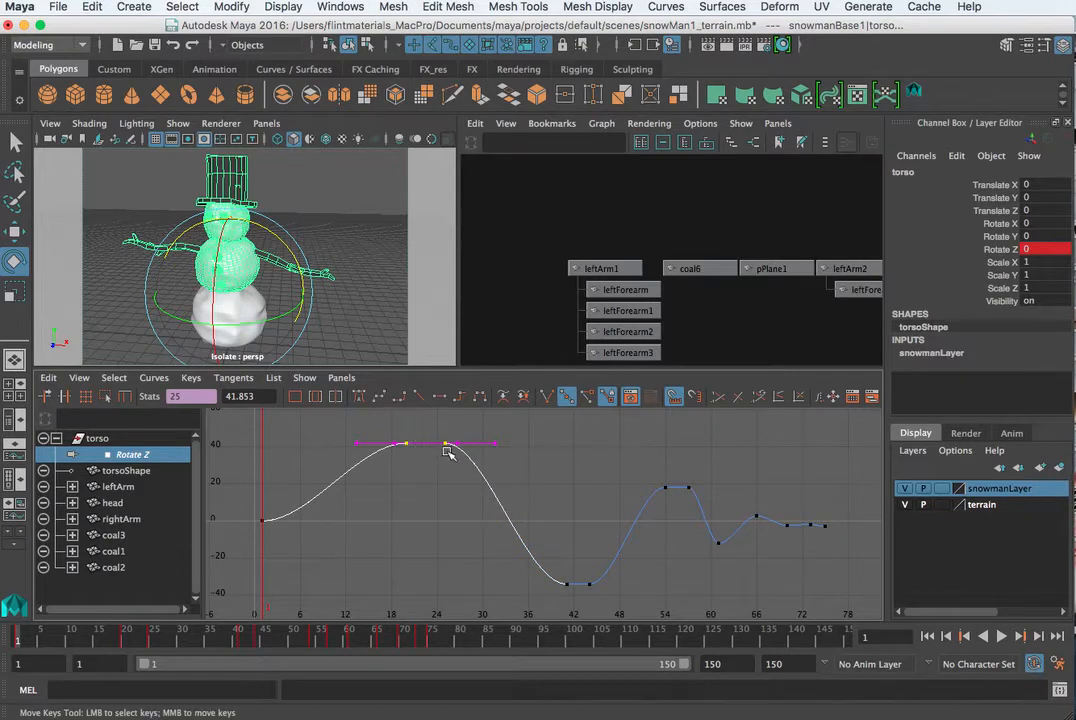
pyautogui.press('w')
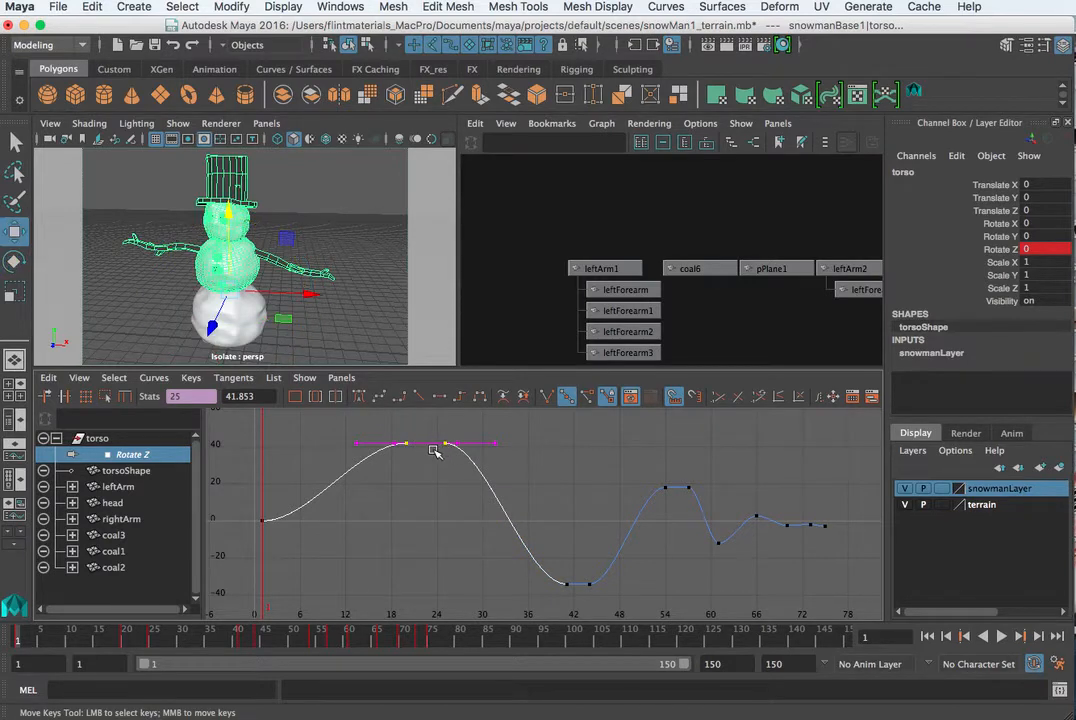
pyautogui.moveTo(433, 450); pyautogui.dragTo(507, 471, button='middle')
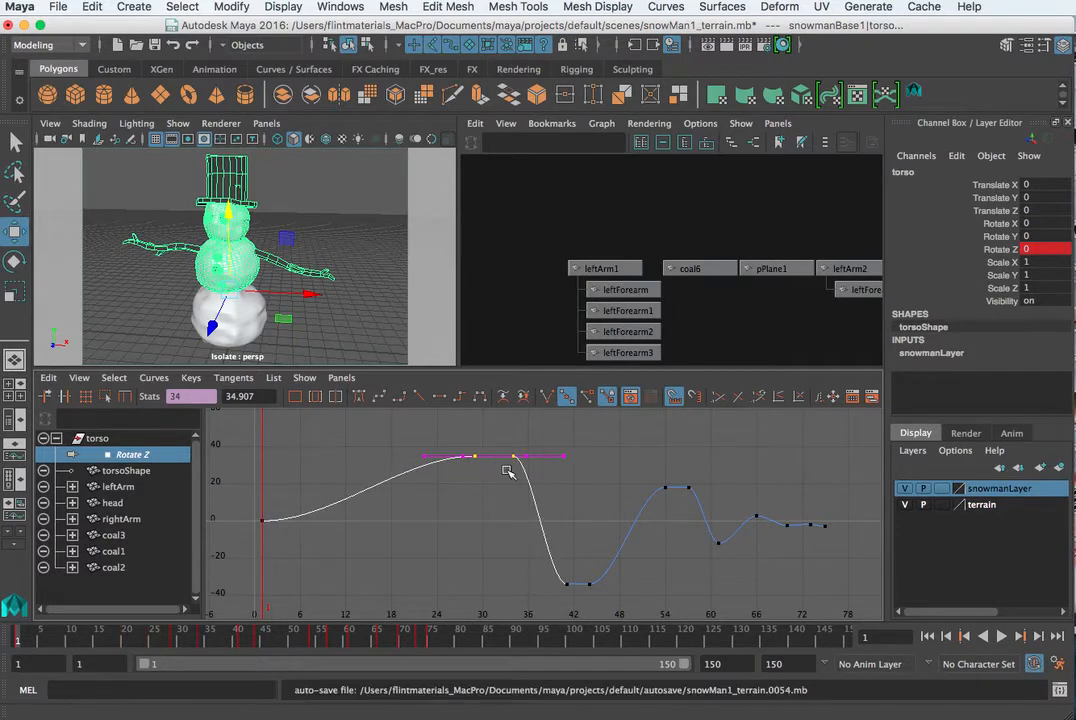
pyautogui.hotkey('ctrl', 'z')
# Try shifting the first peak's two keys 5 frames earlier, and undo the shift
pyautogui.moveTo(427, 457); pyautogui.dragTo(425, 456, button='middle')
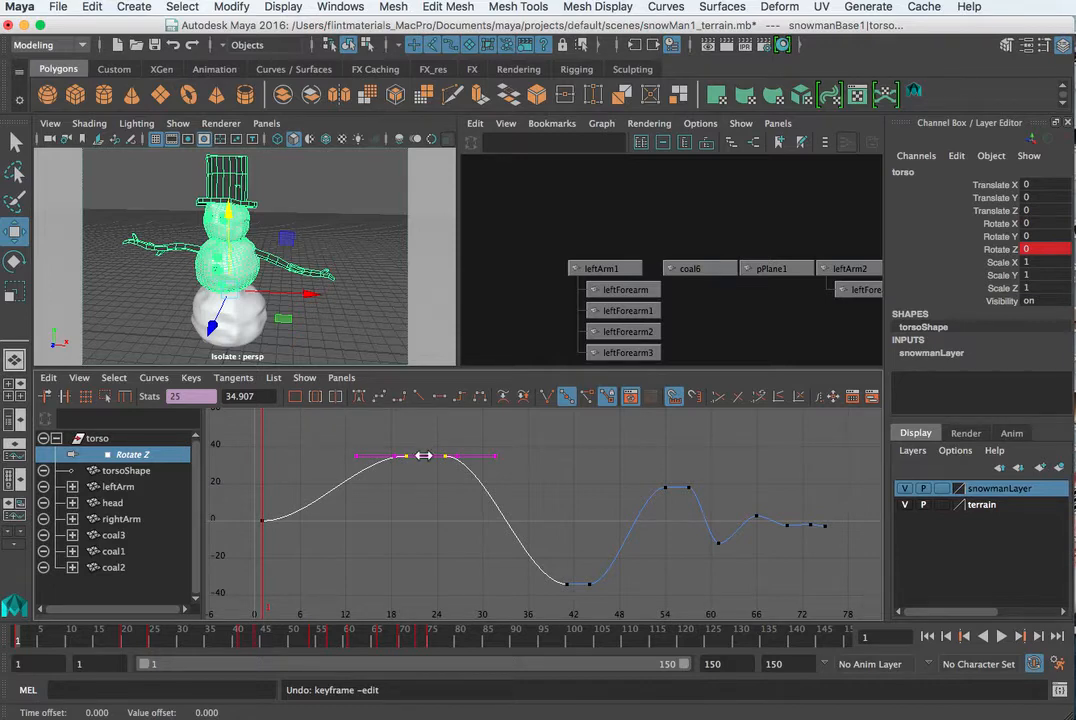
pyautogui.moveTo(424, 456); pyautogui.dragTo(386, 453, button='middle')
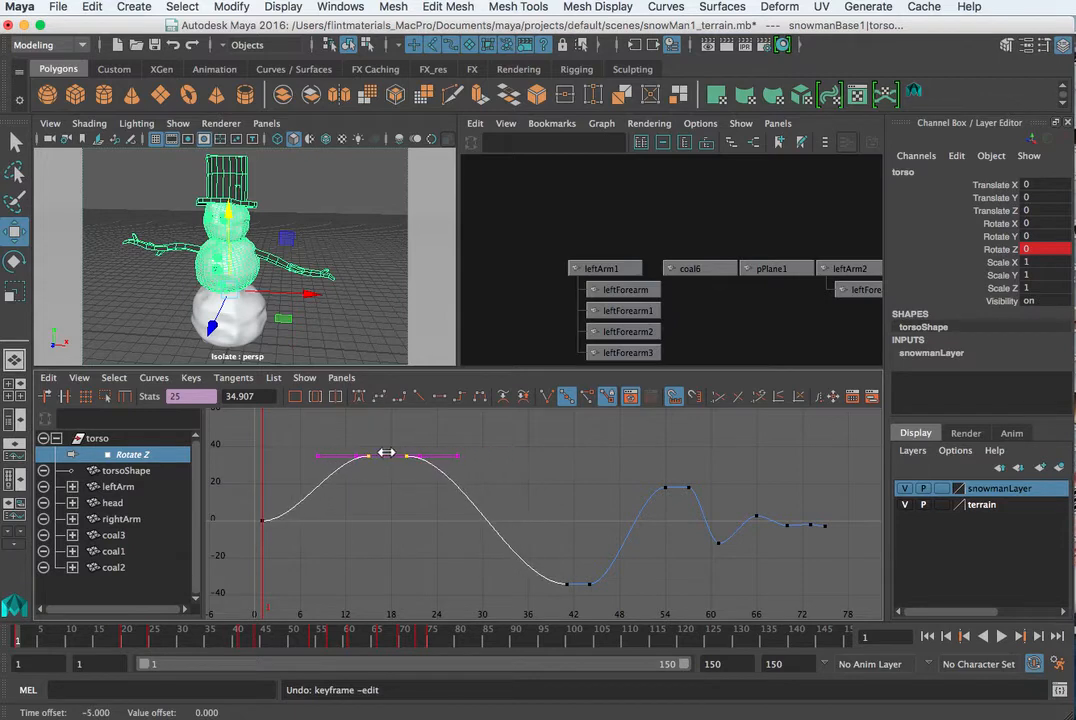
pyautogui.press('super+z')
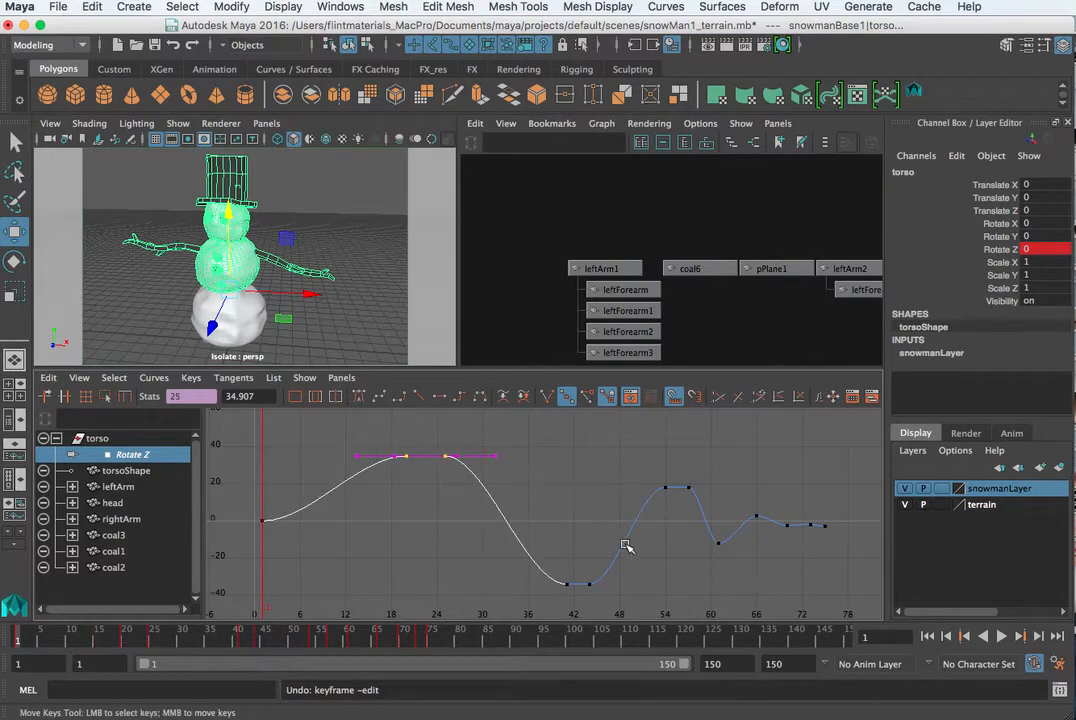
# Retime the trough keys to frames 35 and 38, the second peak keys to 42 and 45, and the remaining keys 13 frames earlier
pyautogui.moveTo(625, 545); pyautogui.dragTo(521, 597)
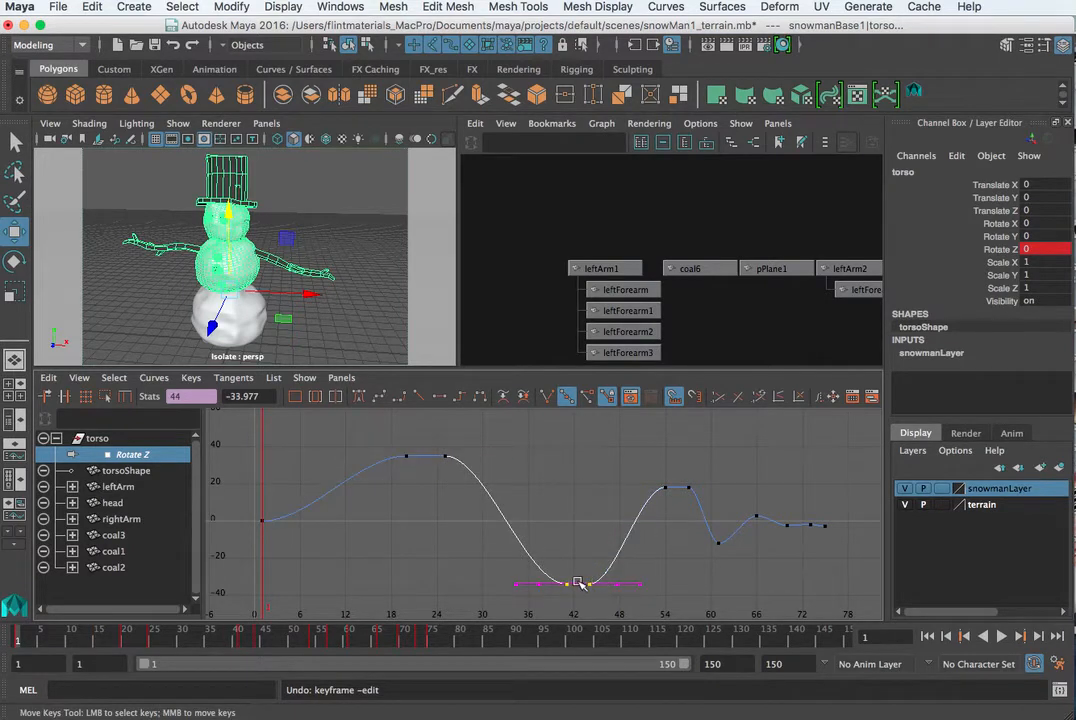
pyautogui.moveTo(577, 583); pyautogui.dragTo(528, 581, button='middle')
pyautogui.moveTo(722, 475); pyautogui.dragTo(615, 503)
pyautogui.moveTo(668, 488); pyautogui.dragTo(573, 492, button='middle')
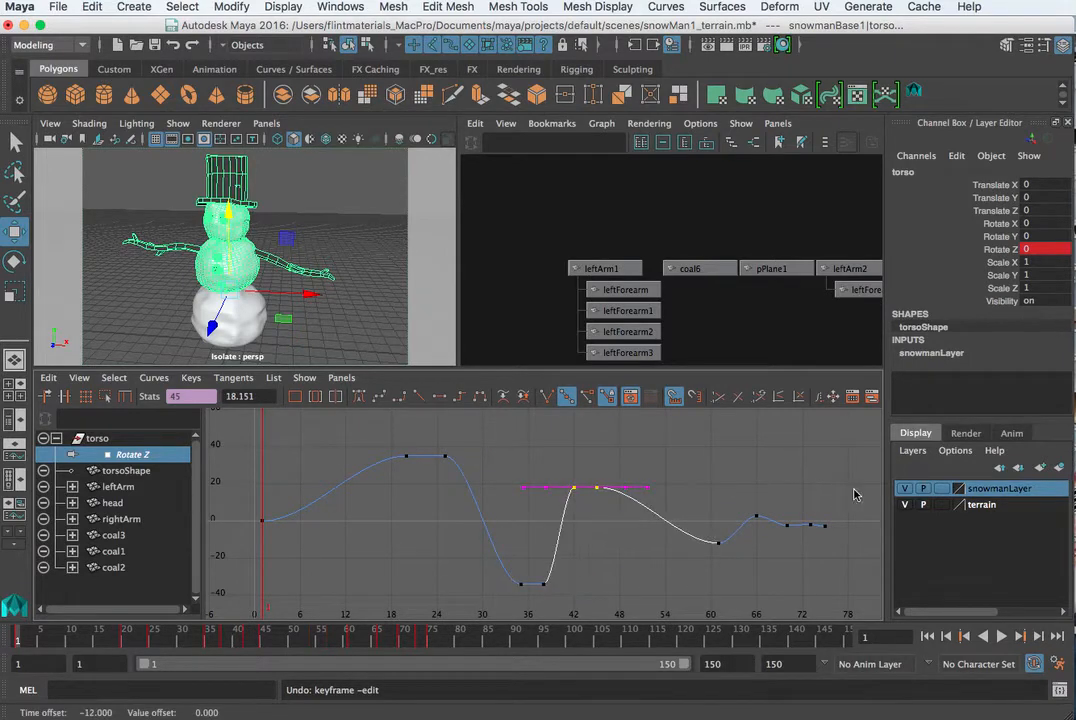
pyautogui.moveTo(855, 494); pyautogui.dragTo(705, 553)
pyautogui.moveTo(764, 533); pyautogui.dragTo(653, 540, button='middle')
# Raise the two keys of the second Rotate Z peak to about 42.5 and play back the animation
pyautogui.moveTo(623, 467); pyautogui.dragTo(554, 498)
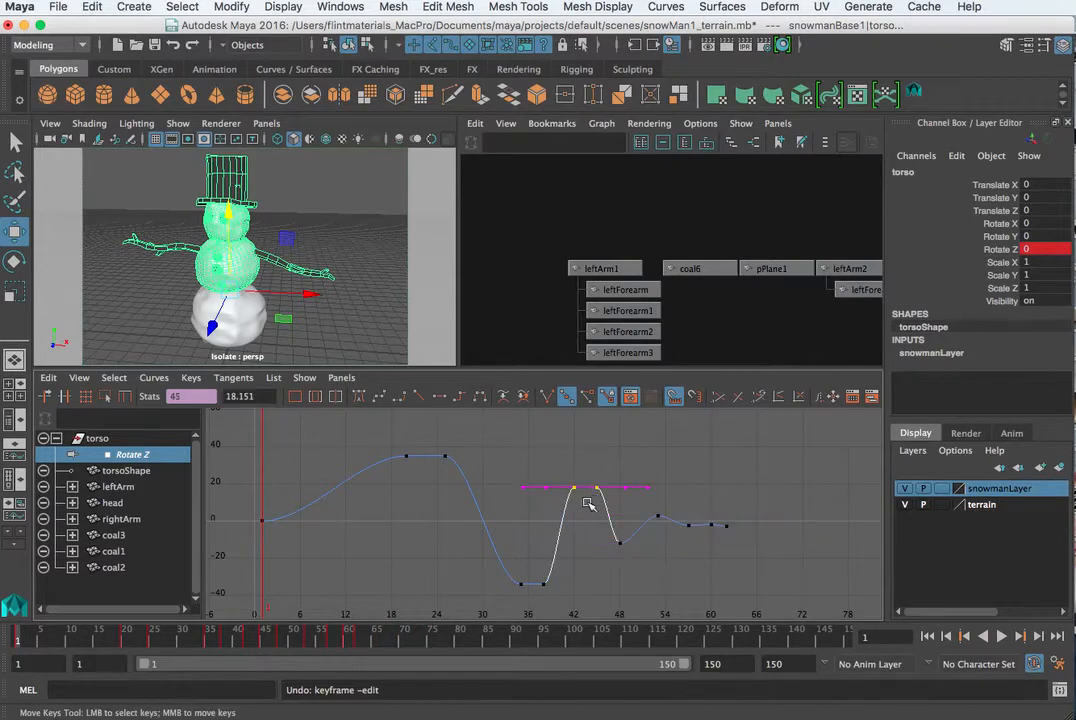
pyautogui.moveTo(588, 505); pyautogui.dragTo(588, 460, button='middle')
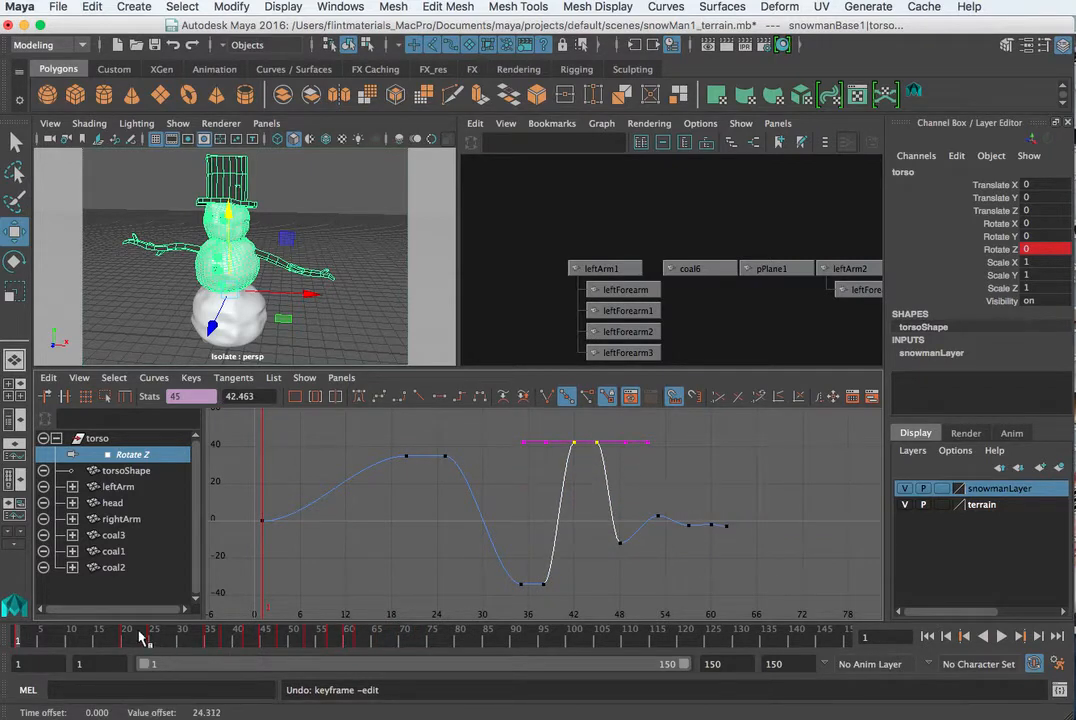
pyautogui.hotkey('alt', 'v')
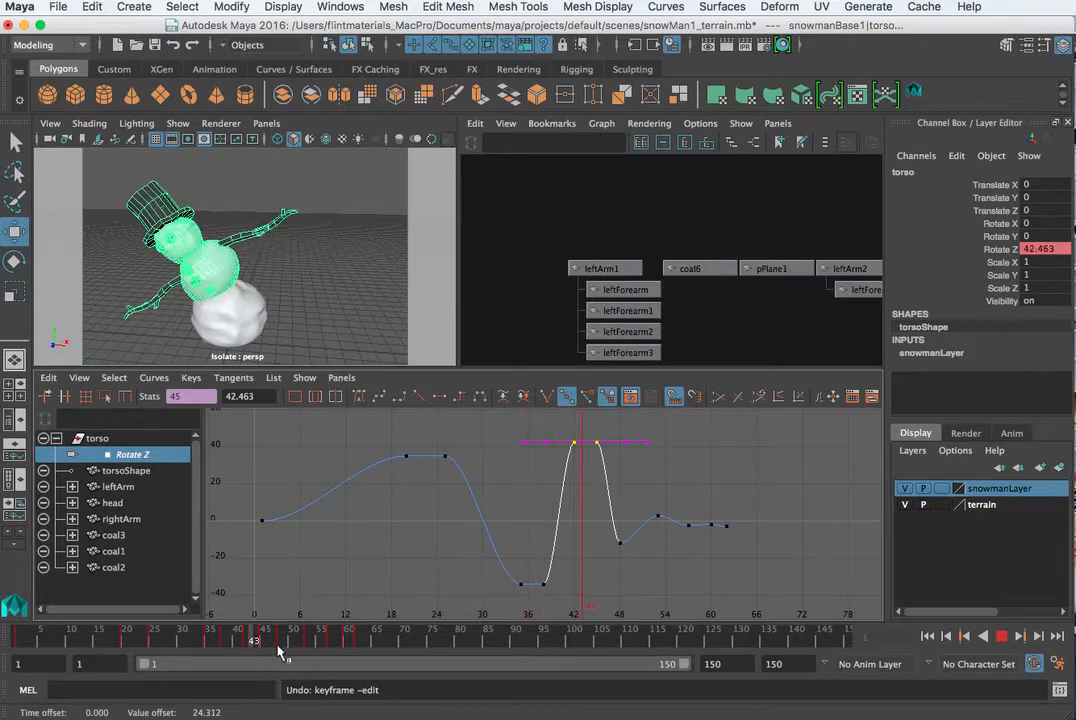
pyautogui.moveTo(277, 645); pyautogui.dragTo(3, 643)
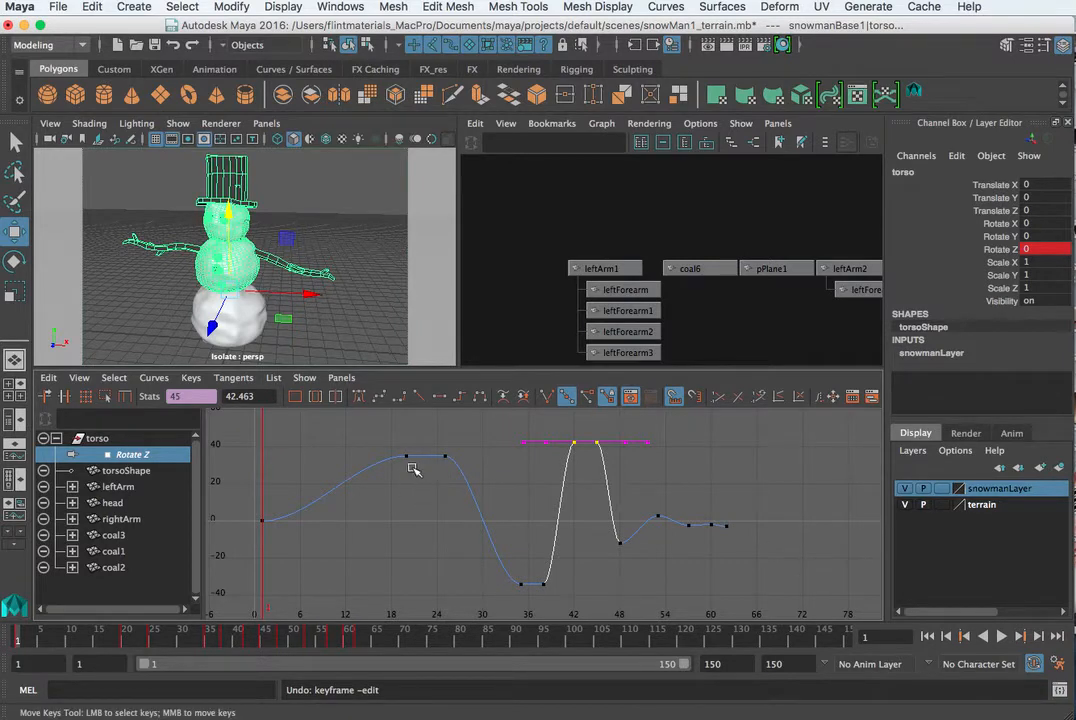
pyautogui.click(1001, 636)
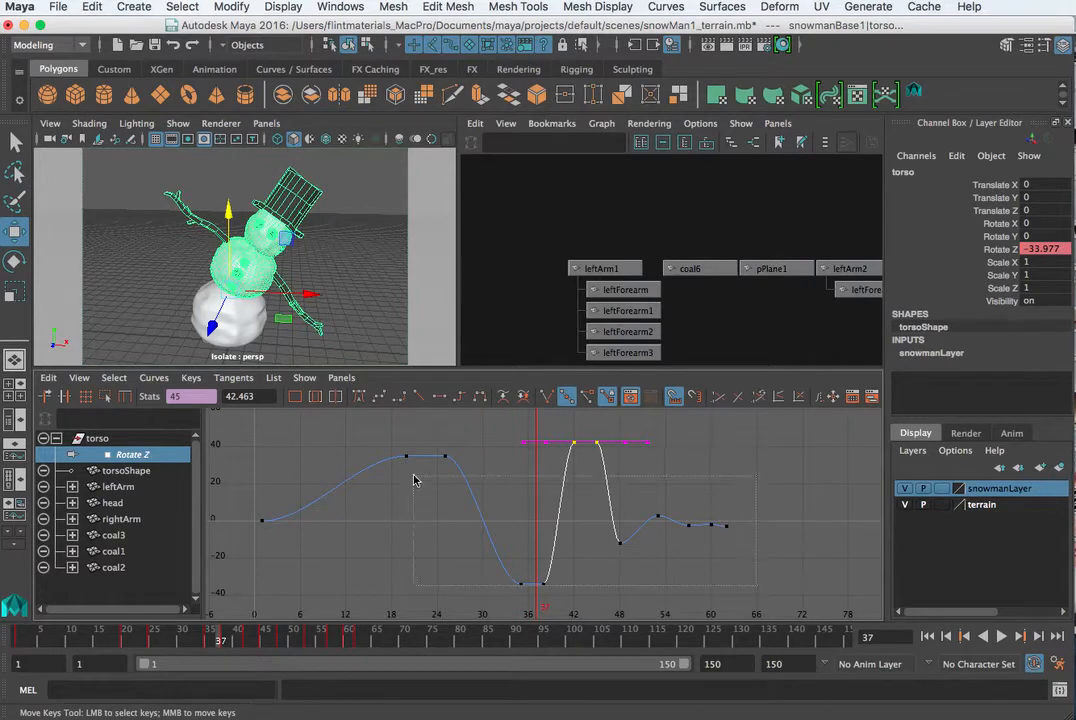
# Shift all keys after the first 14 frames earlier, and move the second key of the first peak to frame 8
pyautogui.click(419, 456)
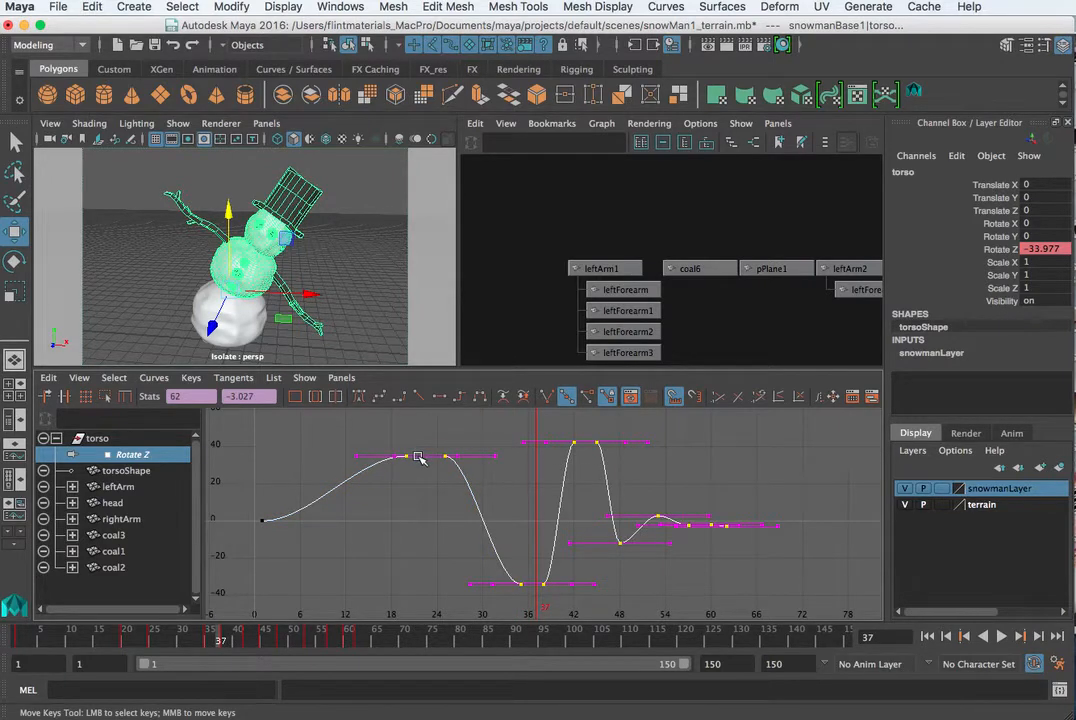
pyautogui.moveTo(419, 456); pyautogui.dragTo(302, 457, button='middle')
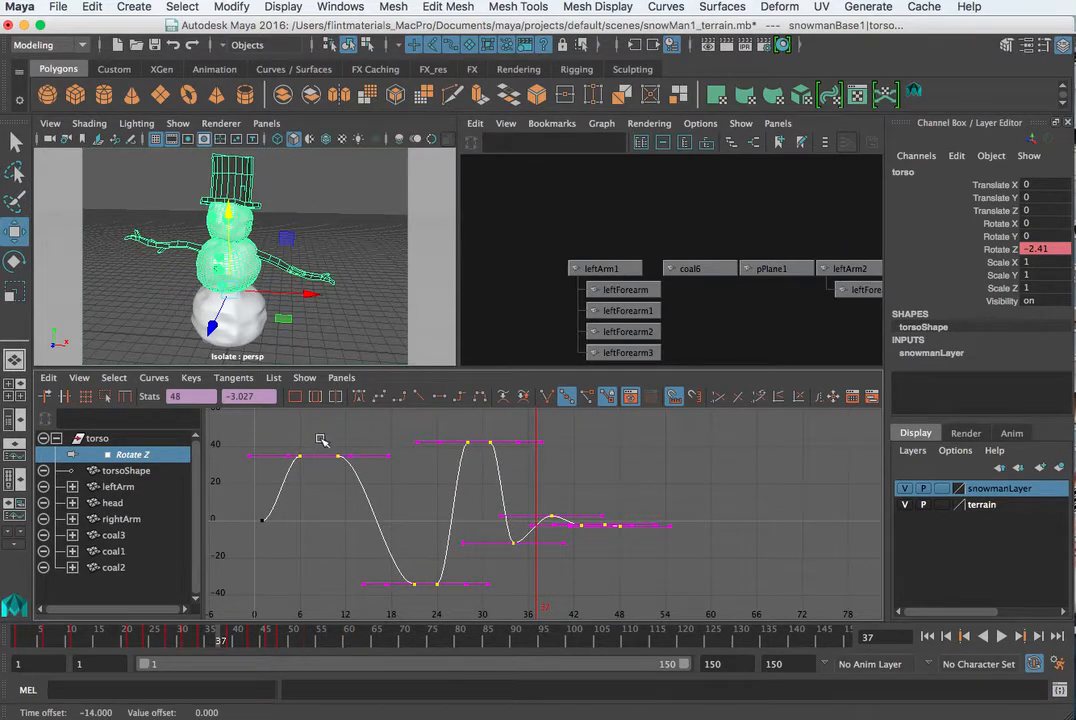
pyautogui.moveTo(323, 443); pyautogui.dragTo(367, 491)
pyautogui.moveTo(391, 475); pyautogui.dragTo(367, 473, button='middle')
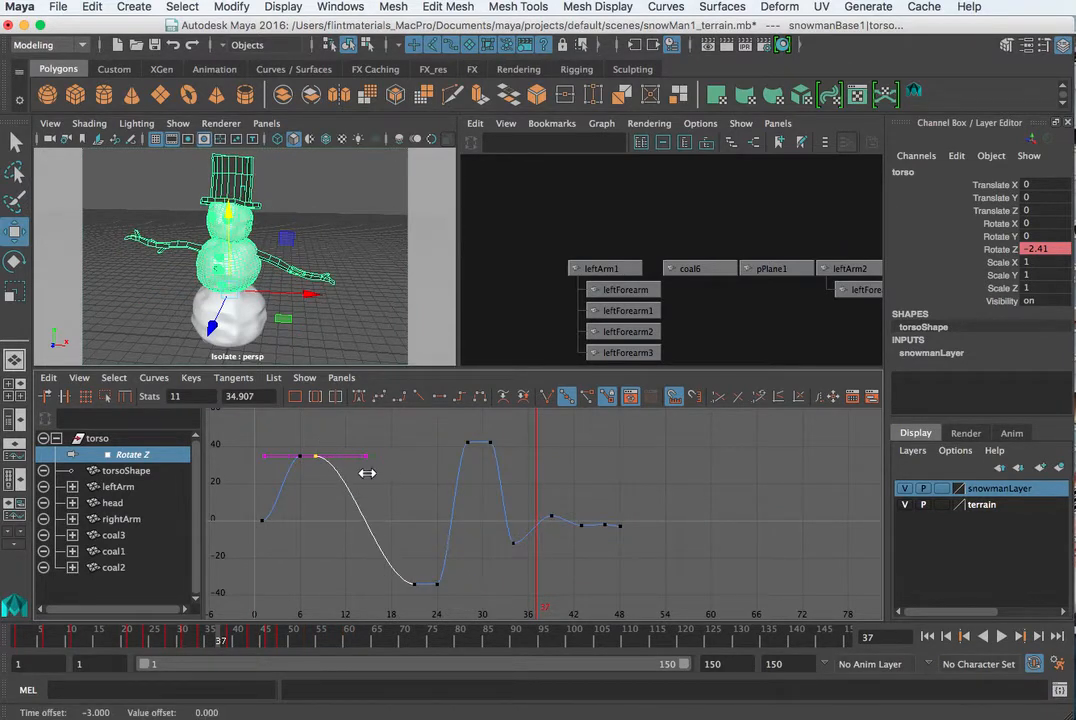
# Move the two trough keys to frames 12 and 15 and play the animation from frame 1
pyautogui.moveTo(459, 544); pyautogui.dragTo(400, 593)
pyautogui.moveTo(478, 578); pyautogui.dragTo(418, 571, button='middle')
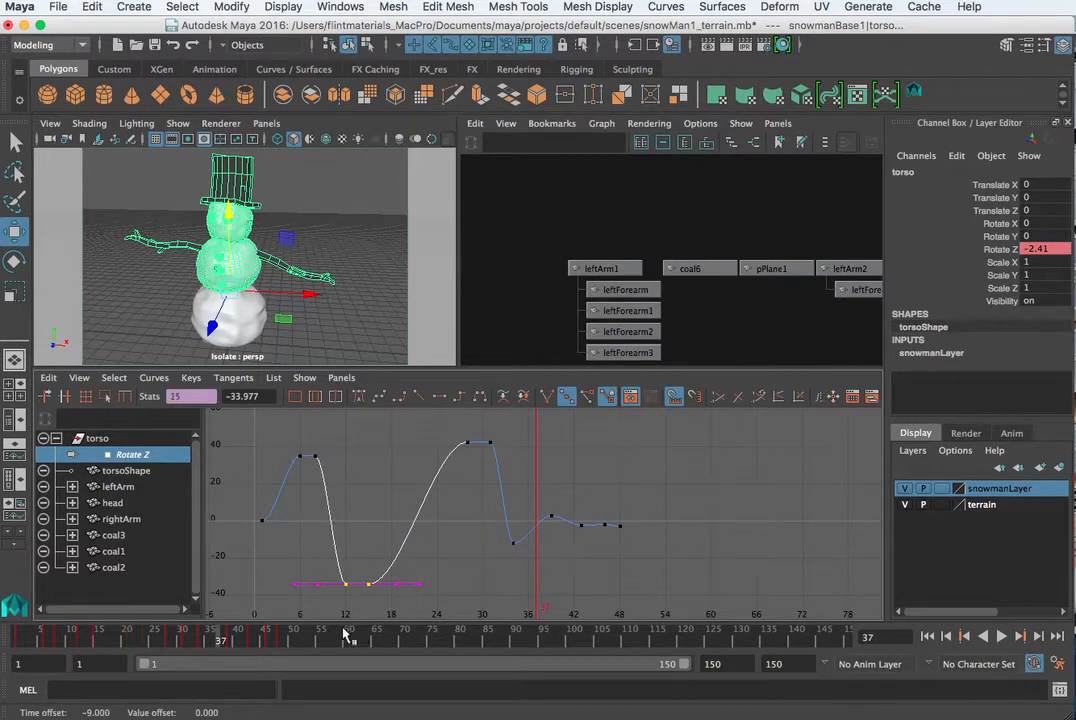
pyautogui.moveTo(301, 639); pyautogui.dragTo(18, 640)
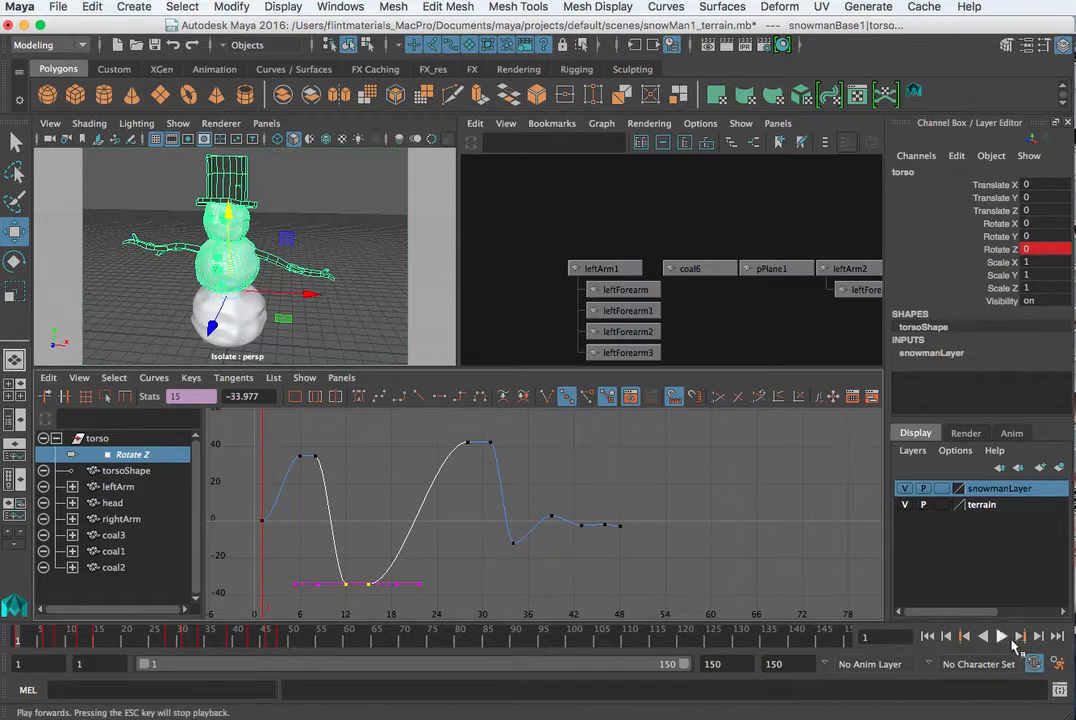
pyautogui.click(1002, 637)
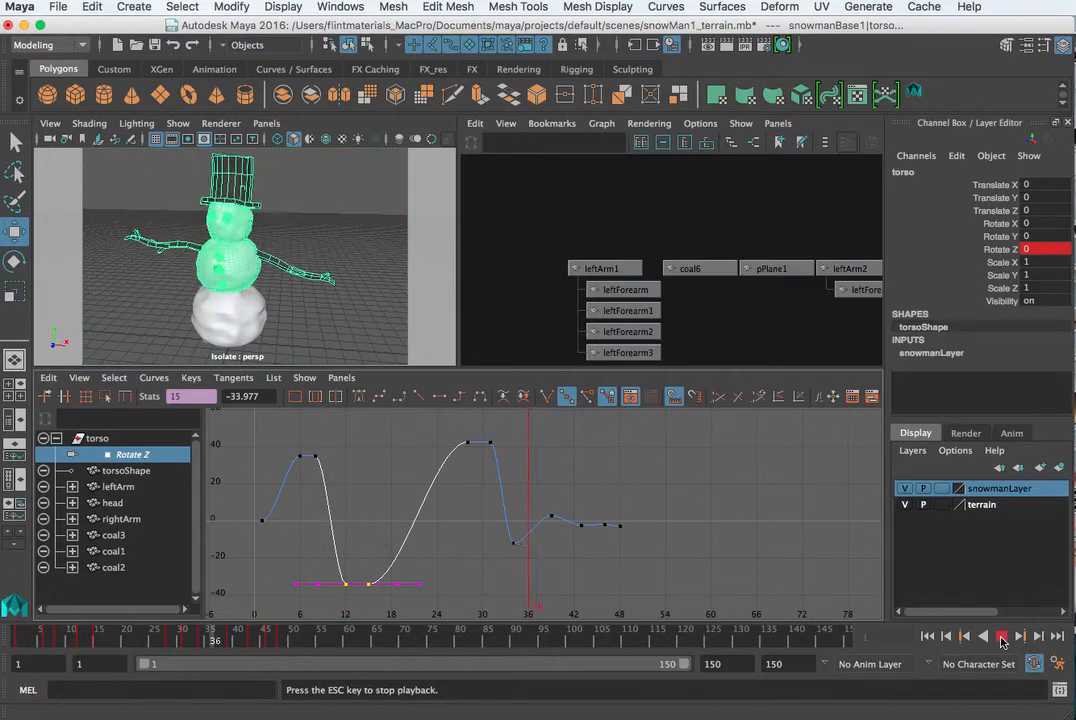
pyautogui.click(1002, 637)
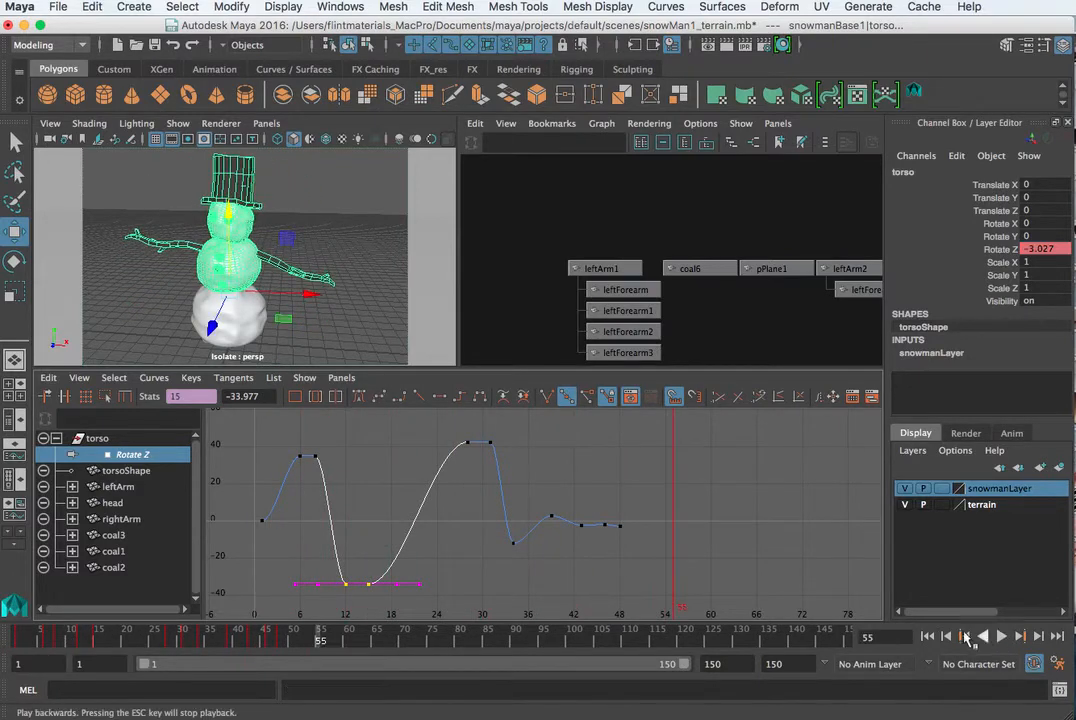
# Delete the hold keys at frames 31, 15 and 8, leaving a single key on each peak and trough
pyautogui.click(490, 442)
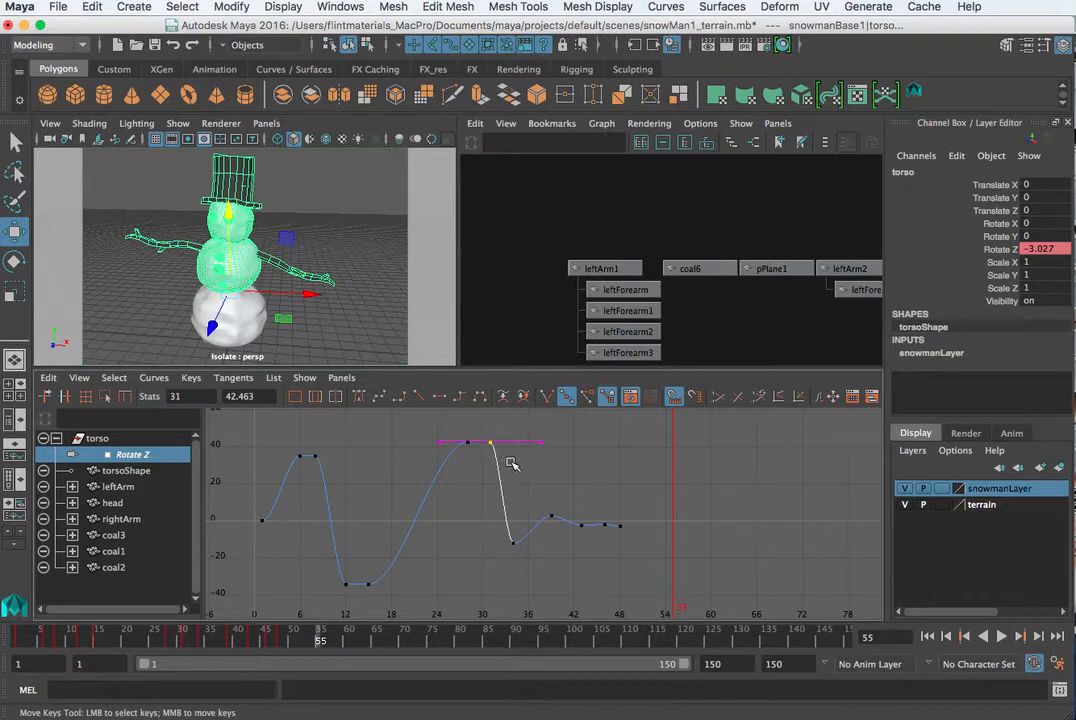
pyautogui.press('Delete')
pyautogui.click(383, 577)
pyautogui.press('Delete')
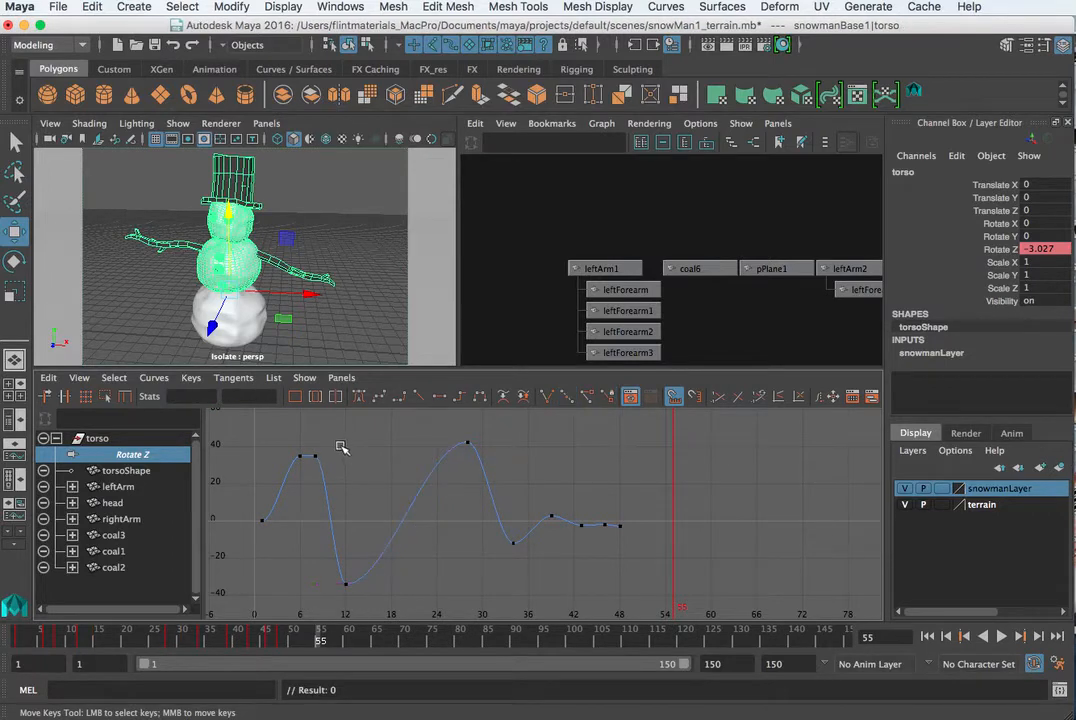
pyautogui.click(315, 456)
pyautogui.press('Delete')
# Move the second peak key to frame 18 and lower it to about 33
pyautogui.moveTo(274, 466); pyautogui.dragTo(276, 465)
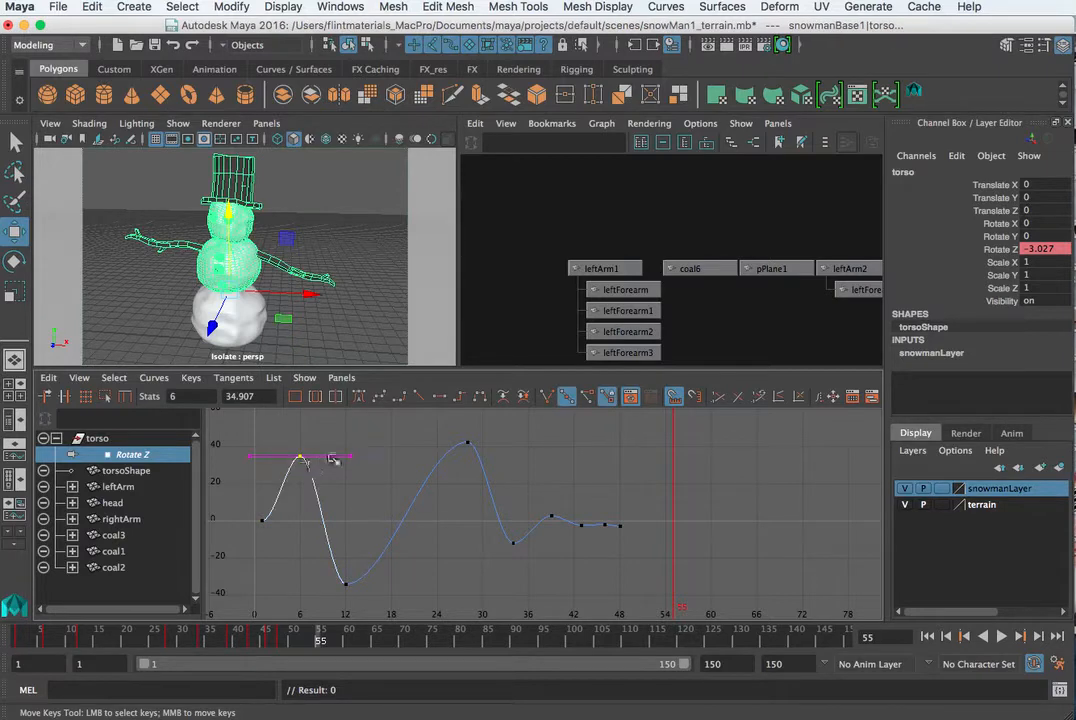
pyautogui.click(344, 585)
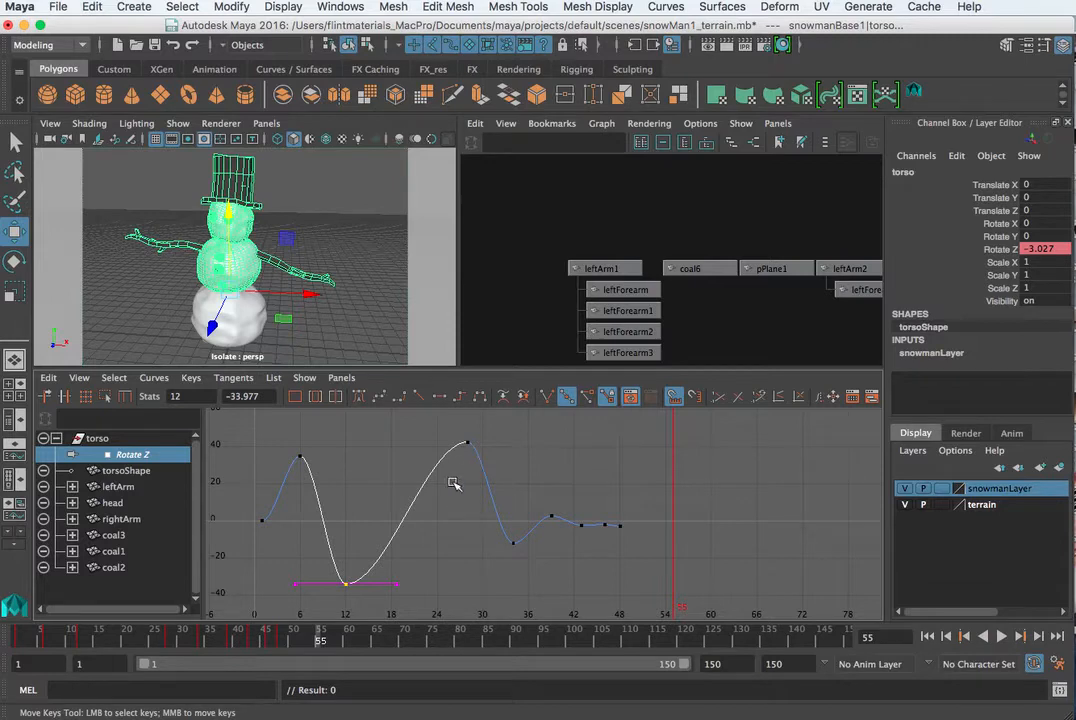
pyautogui.moveTo(450, 430); pyautogui.dragTo(483, 470)
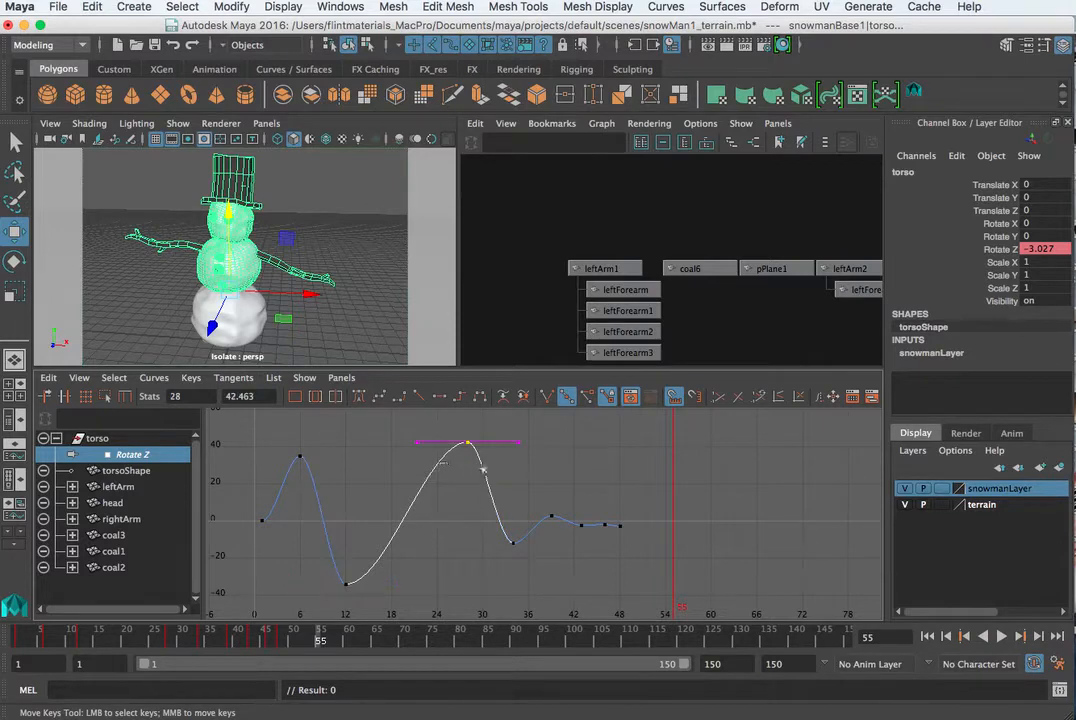
pyautogui.moveTo(470, 448); pyautogui.dragTo(393, 464, button='middle')
# Move the second trough key to frame 24 at about -15 and the following peak key to frame 30 at about 8.9
pyautogui.moveTo(500, 566); pyautogui.dragTo(526, 534)
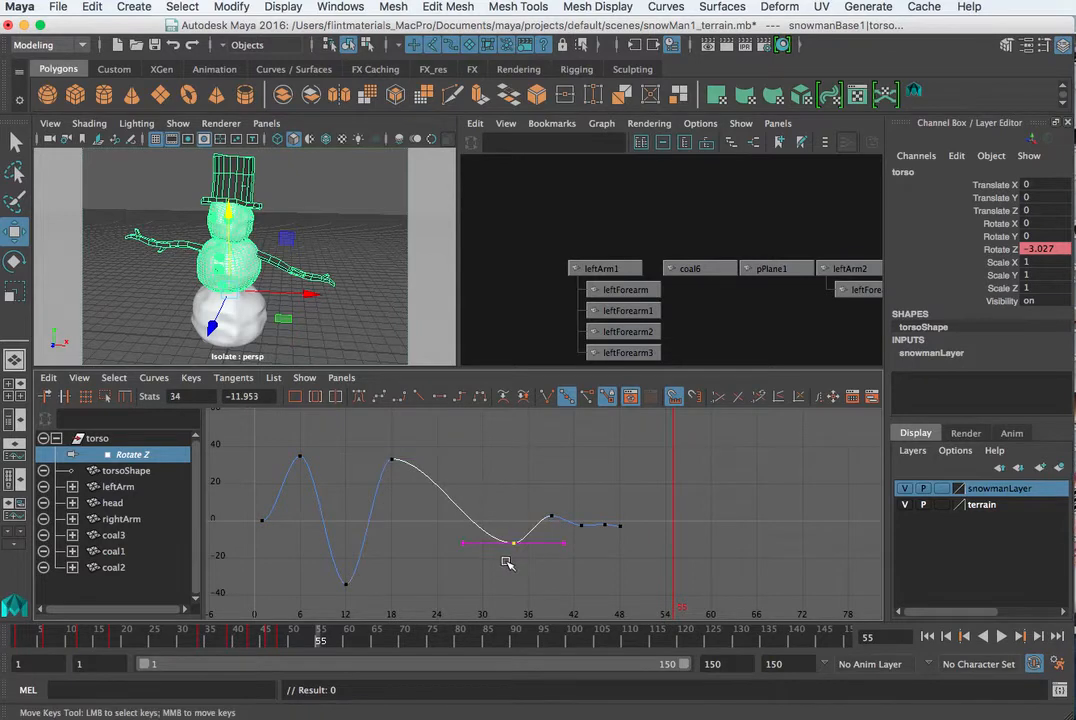
pyautogui.moveTo(504, 561); pyautogui.dragTo(427, 566, button='middle')
pyautogui.moveTo(563, 495); pyautogui.dragTo(540, 523)
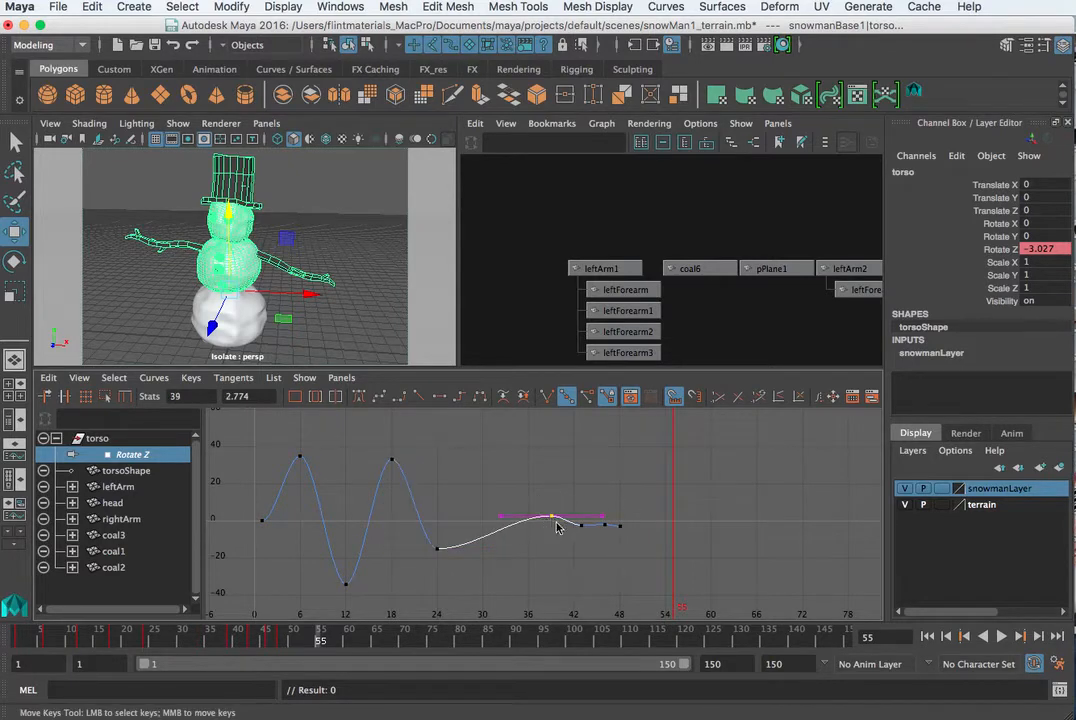
pyautogui.moveTo(558, 522); pyautogui.dragTo(486, 506, button='middle')
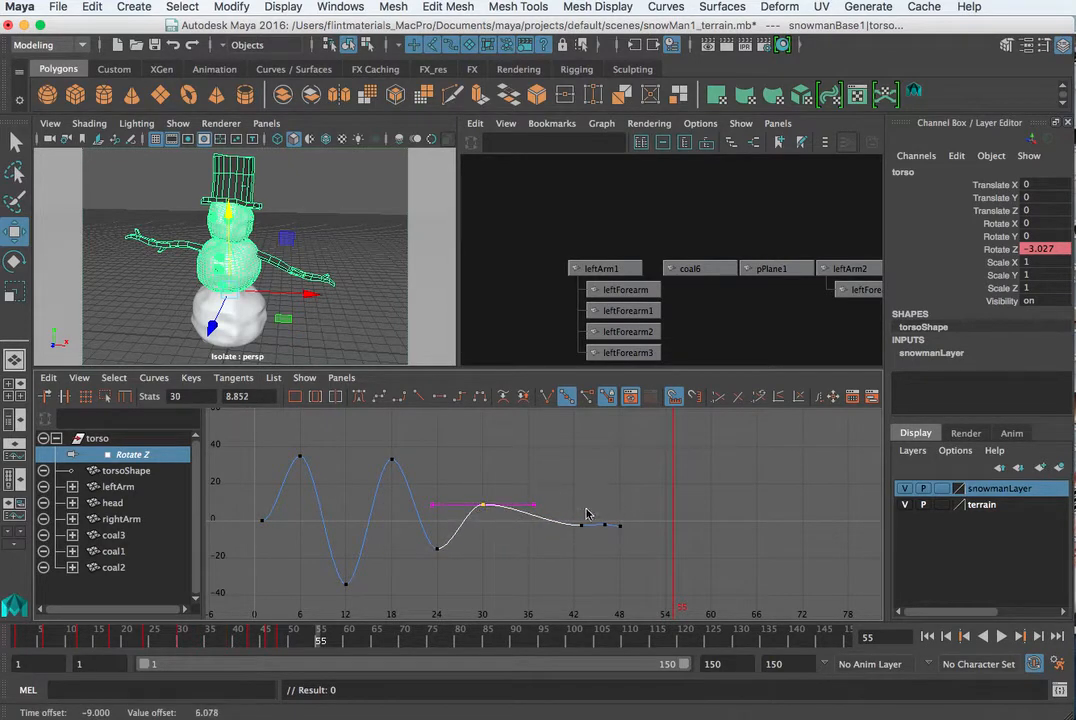
# Retime the last three keys to frames 34, 37 and 40 at values of about -6.7, 3.8 and -0.4
pyautogui.moveTo(589, 514); pyautogui.dragTo(568, 537)
pyautogui.moveTo(597, 538); pyautogui.dragTo(529, 547, button='middle')
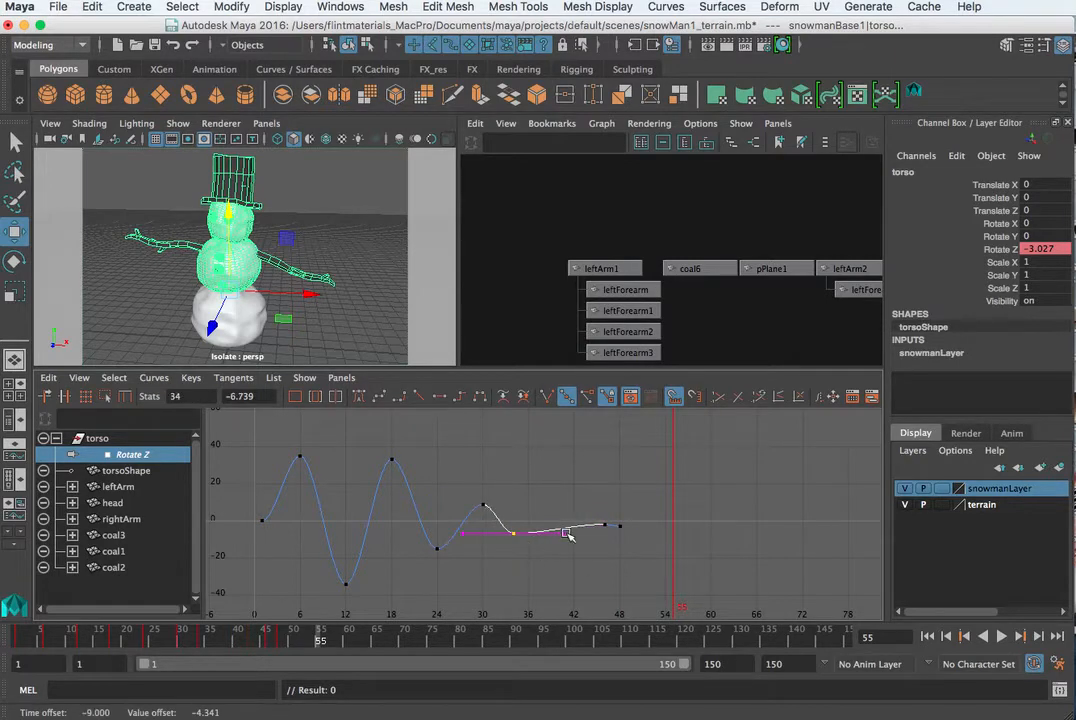
pyautogui.moveTo(611, 516); pyautogui.dragTo(597, 537)
pyautogui.moveTo(607, 538); pyautogui.dragTo(538, 528, button='middle')
pyautogui.moveTo(634, 518); pyautogui.dragTo(598, 541)
pyautogui.moveTo(637, 545); pyautogui.dragTo(579, 538, button='middle')
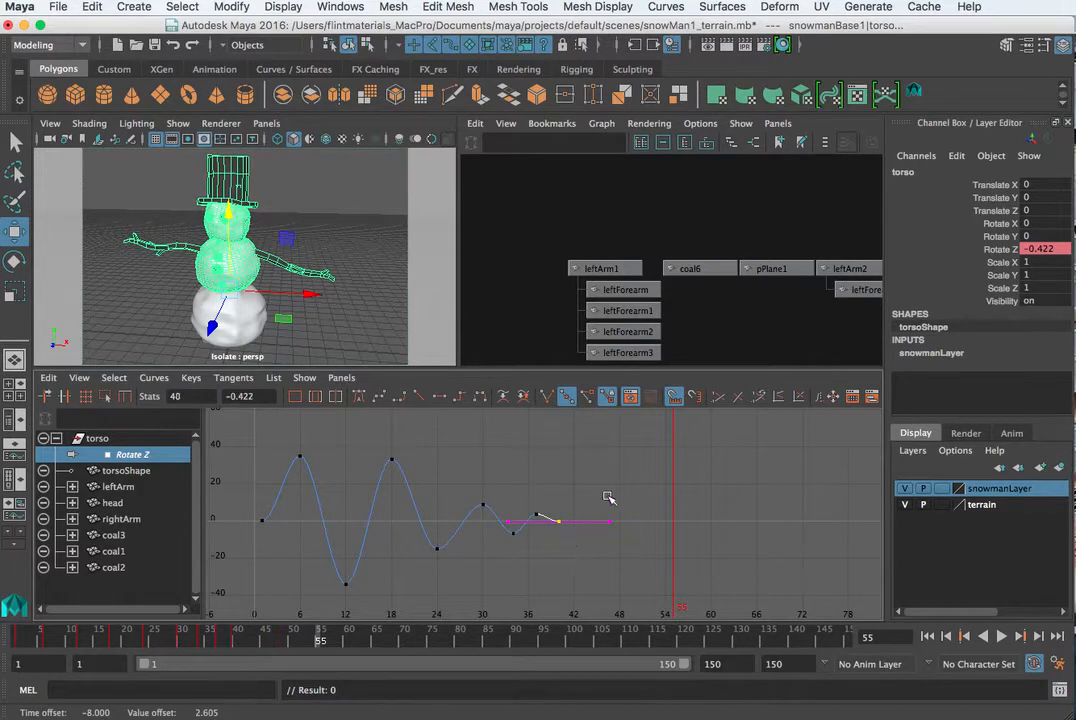
# Play the animation from frame 1 to check the retimed wobble, and stop it once the motion settles
pyautogui.moveTo(596, 436); pyautogui.dragTo(257, 604)
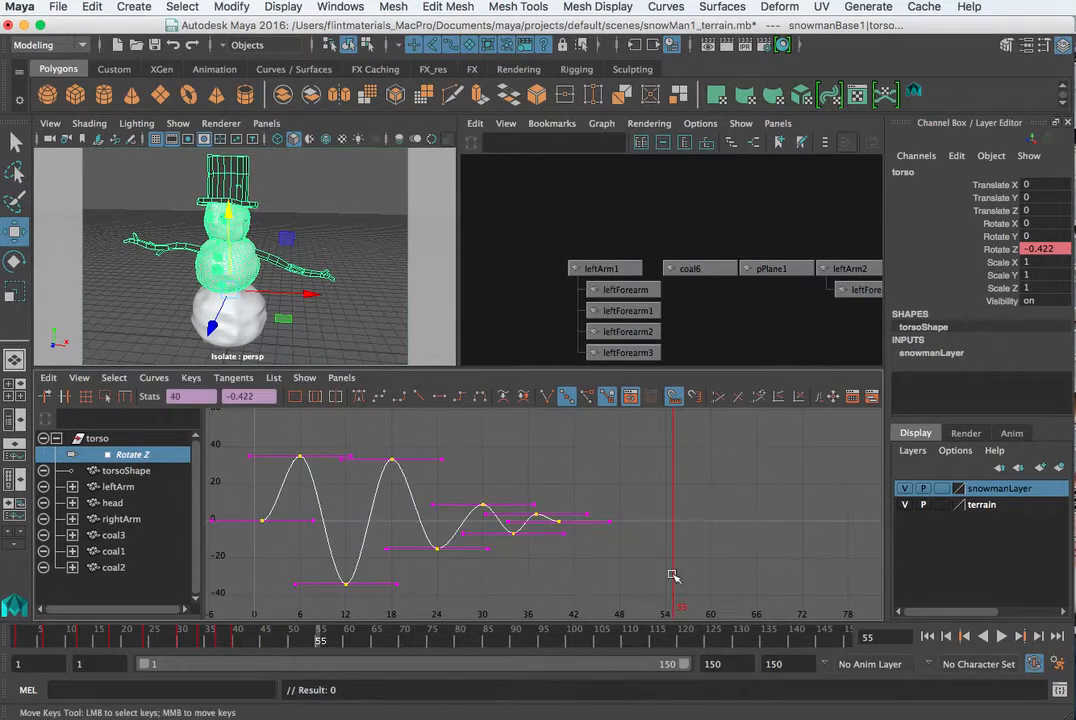
pyautogui.click(628, 578)
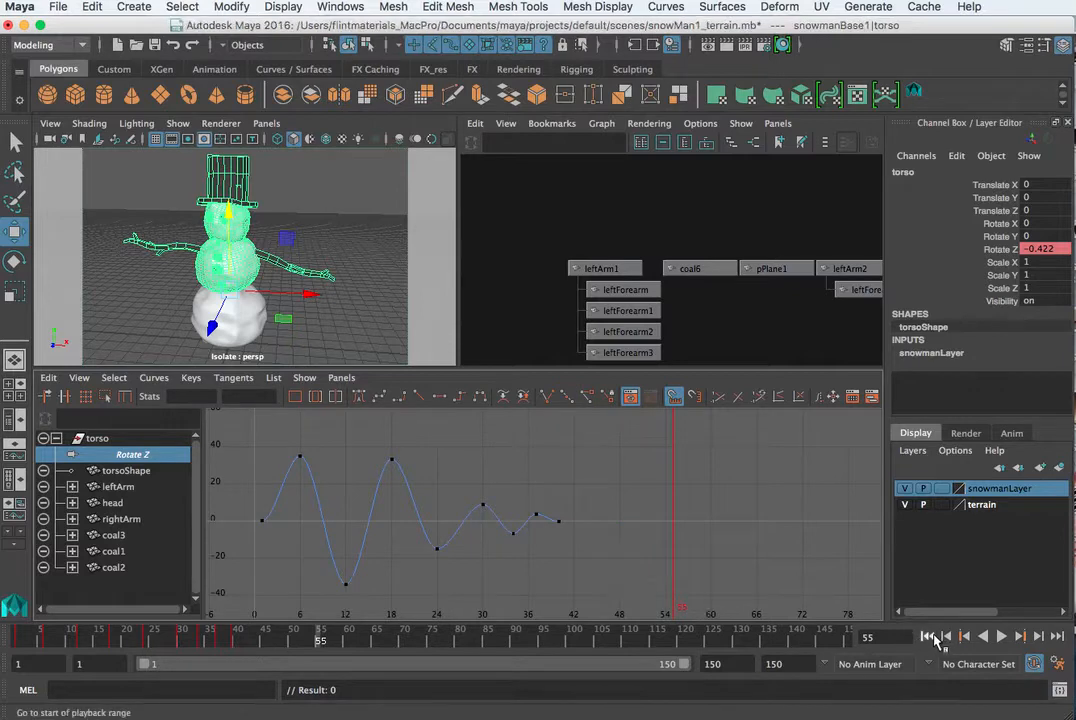
pyautogui.click(927, 636)
pyautogui.click(1003, 636)
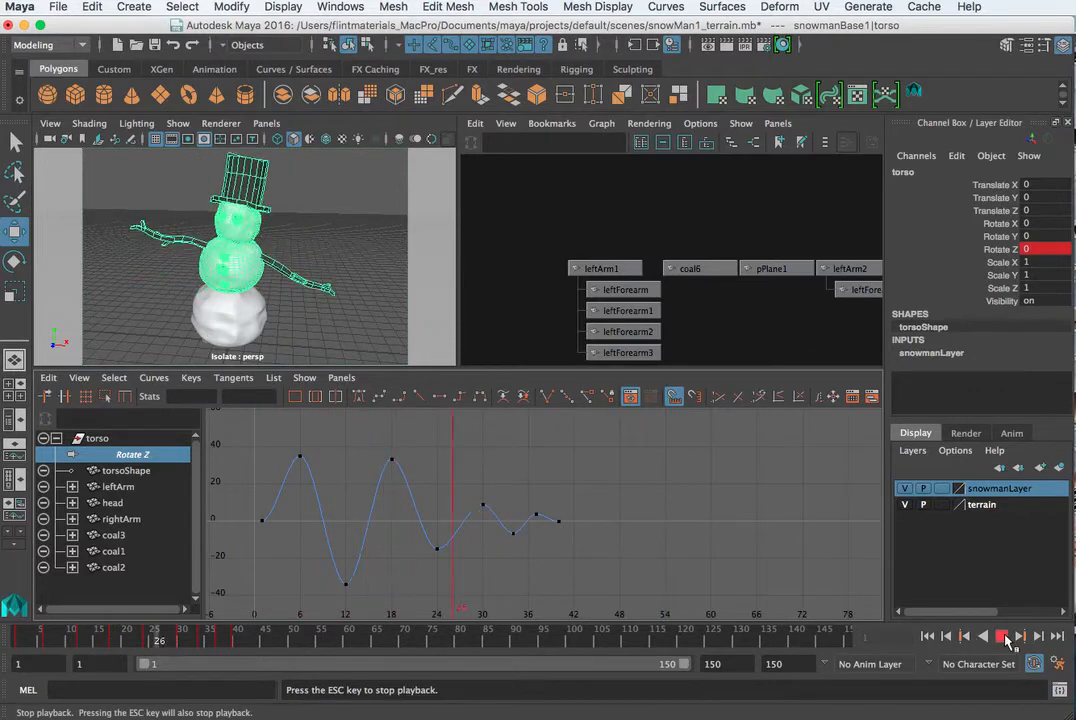
pyautogui.click(1005, 636)
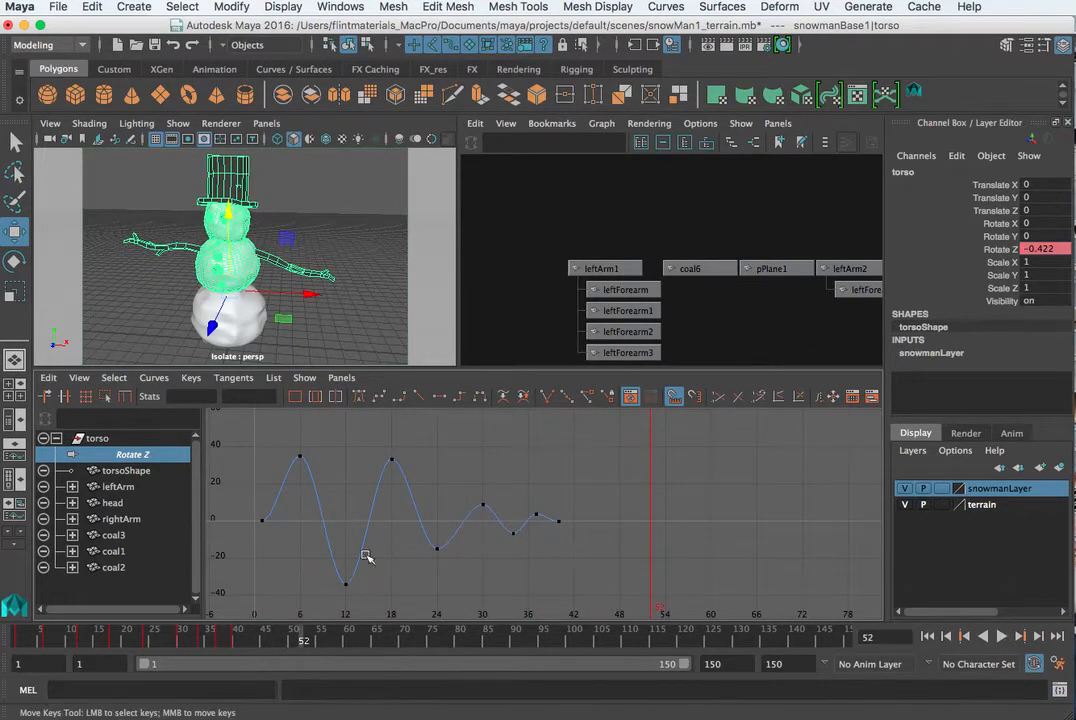
# Shift every Rotate Z key except the first one 5 frames later
pyautogui.click(300, 456)
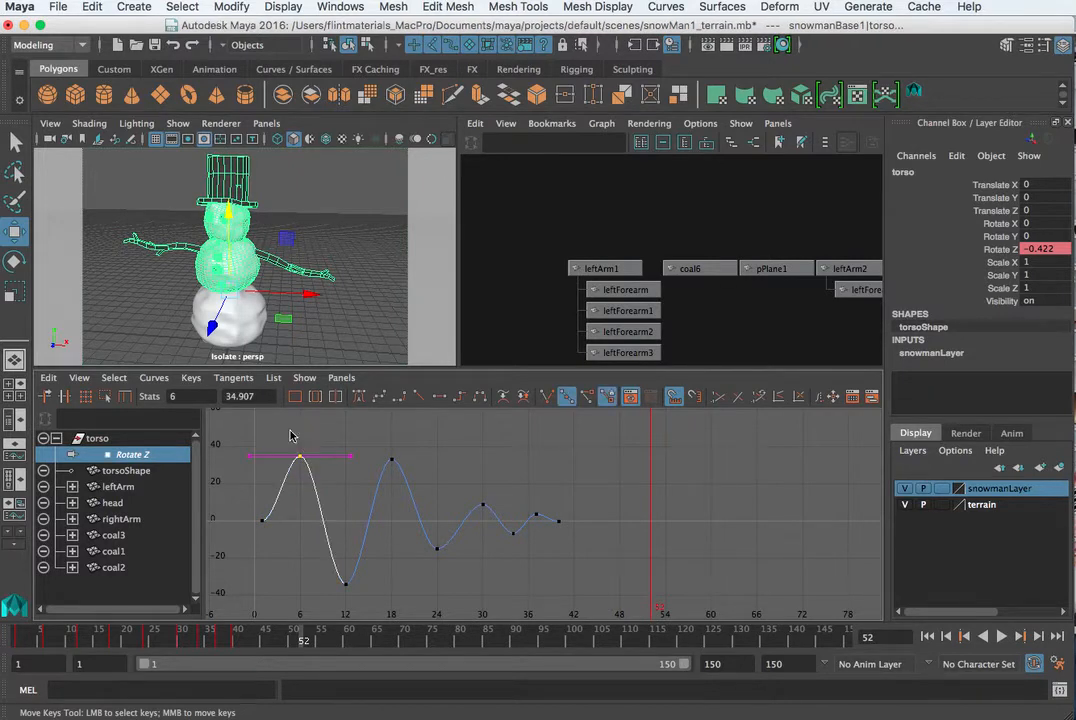
pyautogui.click(291, 435)
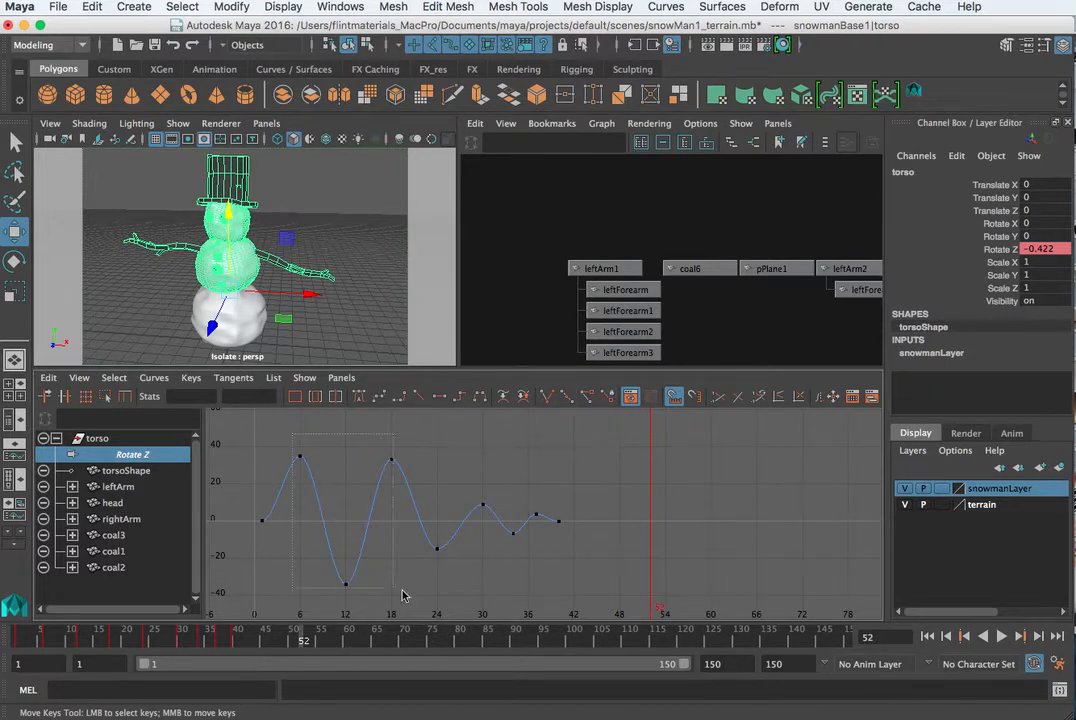
pyautogui.click(284, 492)
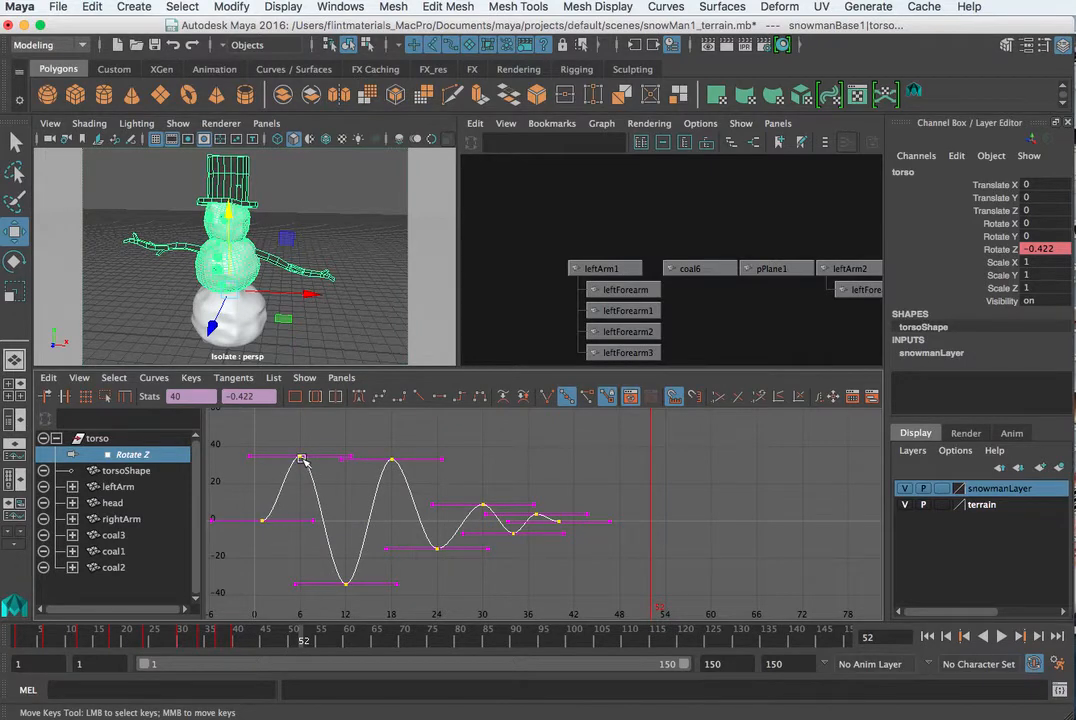
pyautogui.click(584, 463)
pyautogui.moveTo(586, 441); pyautogui.dragTo(283, 597)
pyautogui.moveTo(442, 604); pyautogui.dragTo(480, 600, button='middle')
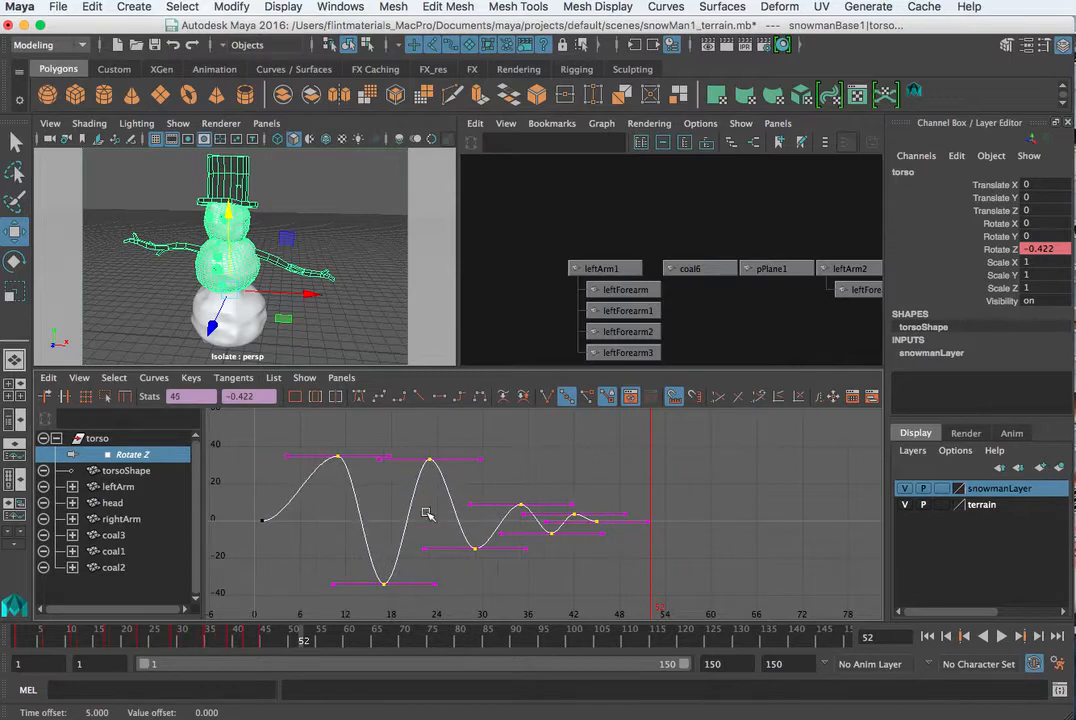
# Shift the second peak and all keys following it 4 frames later, and move the first peak key to frame 9
pyautogui.moveTo(624, 604); pyautogui.dragTo(625, 603)
pyautogui.moveTo(625, 603); pyautogui.dragTo(640, 594, button='middle')
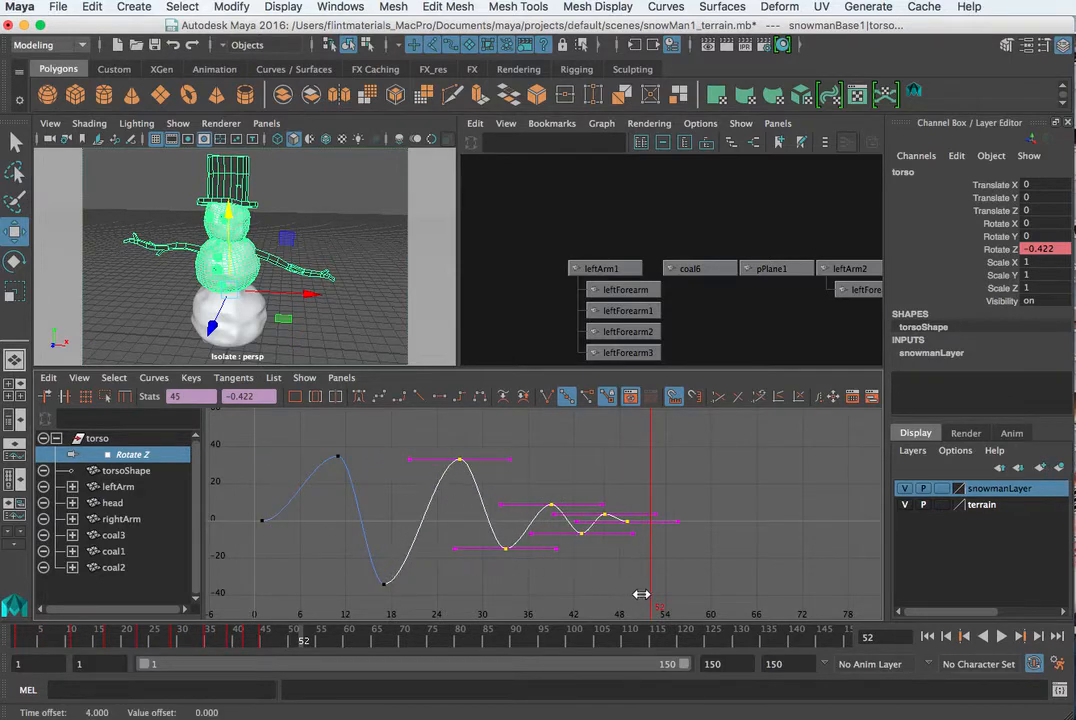
pyautogui.moveTo(376, 446); pyautogui.dragTo(312, 481)
pyautogui.keyDown('shift'); pyautogui.moveTo(317, 475); pyautogui.dragTo(302, 477, button='middle'); pyautogui.keyUp('shift')
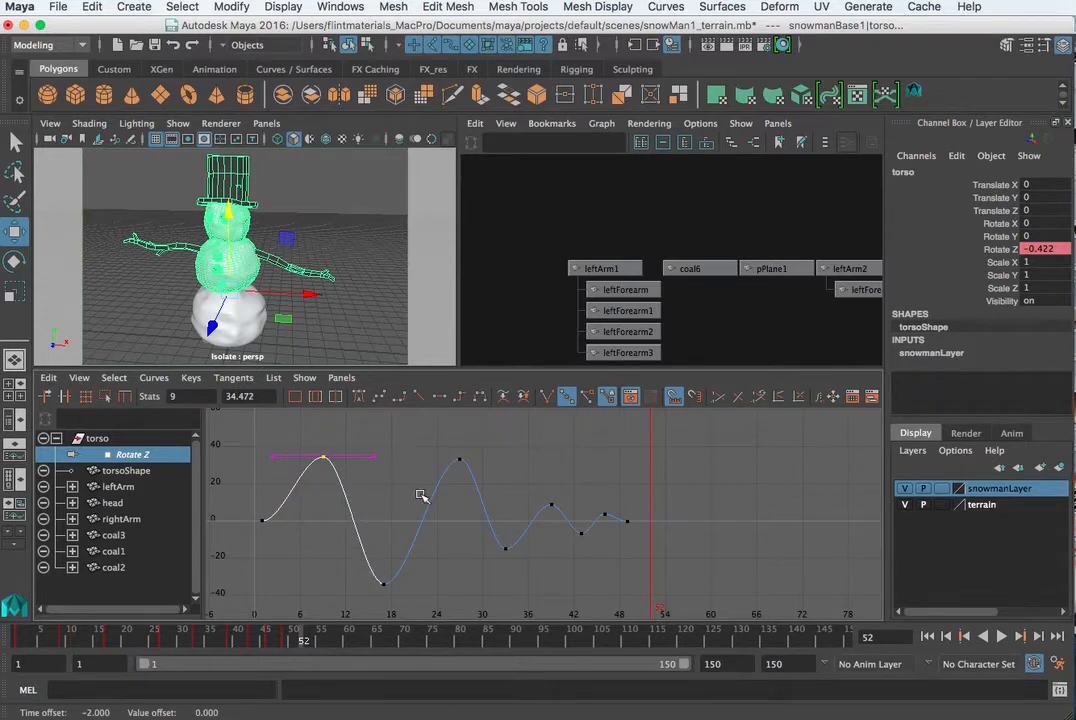
# Shift all keys following the second peak 1 frame earlier, and lower the second peak to about 17.3
pyautogui.moveTo(646, 490); pyautogui.dragTo(492, 568)
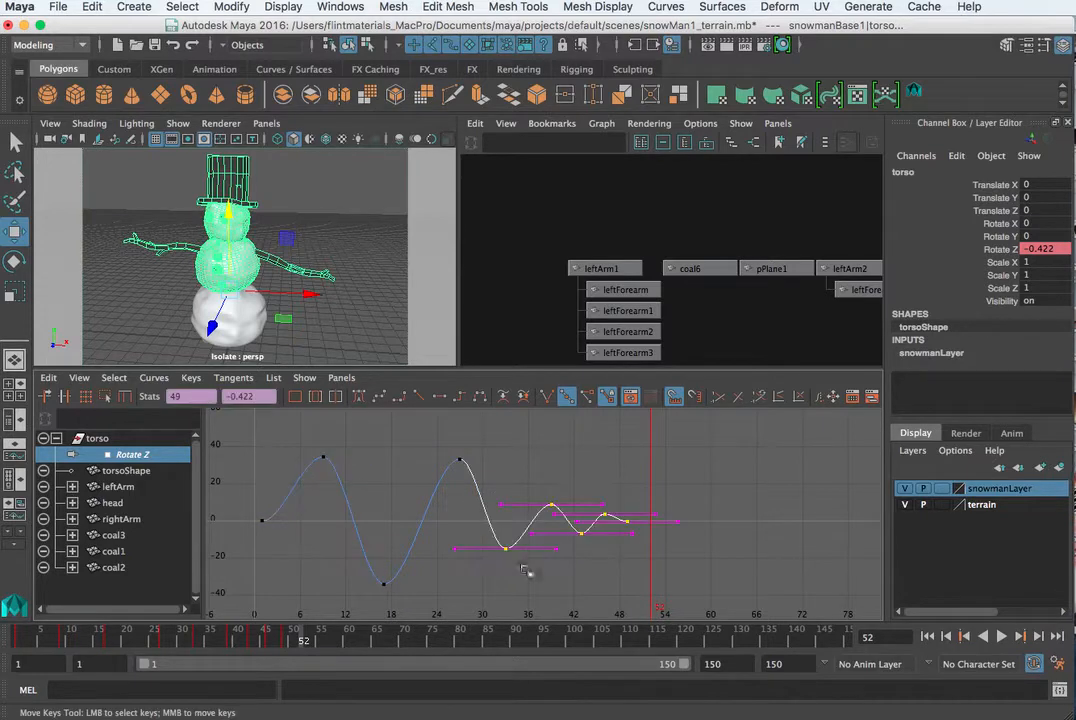
pyautogui.keyDown('shift'); pyautogui.moveTo(520, 568); pyautogui.dragTo(511, 565, button='middle'); pyautogui.keyUp('shift')
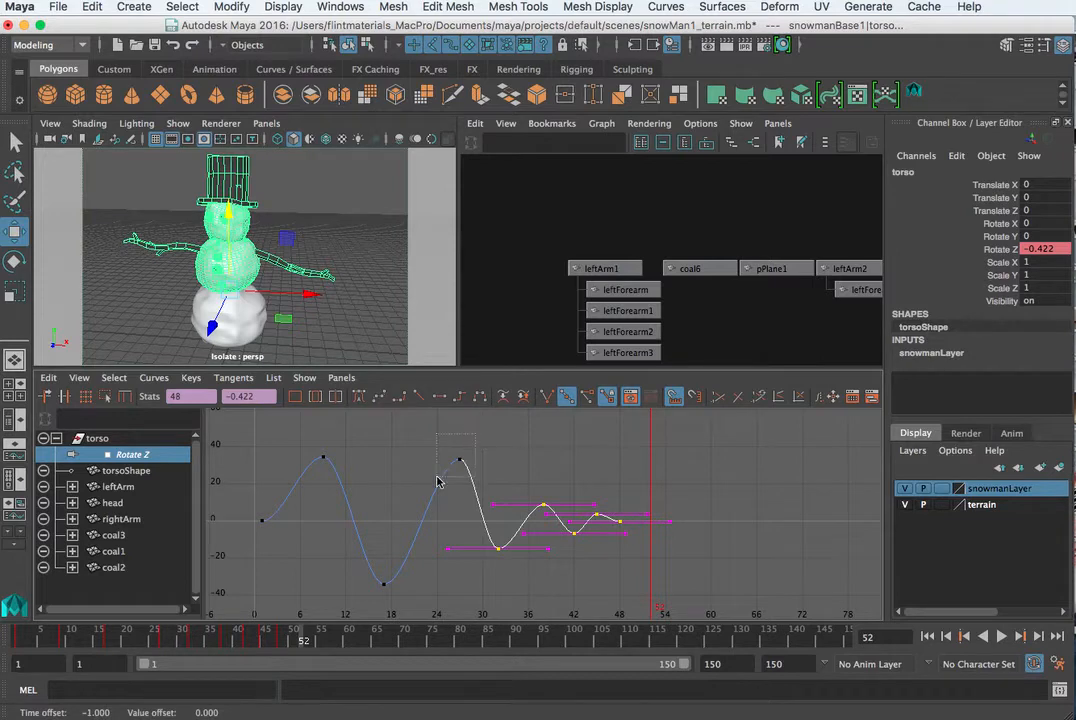
pyautogui.moveTo(437, 481); pyautogui.dragTo(449, 487)
pyautogui.keyDown('shift'); pyautogui.moveTo(449, 487); pyautogui.dragTo(474, 513, button='middle'); pyautogui.keyUp('shift')
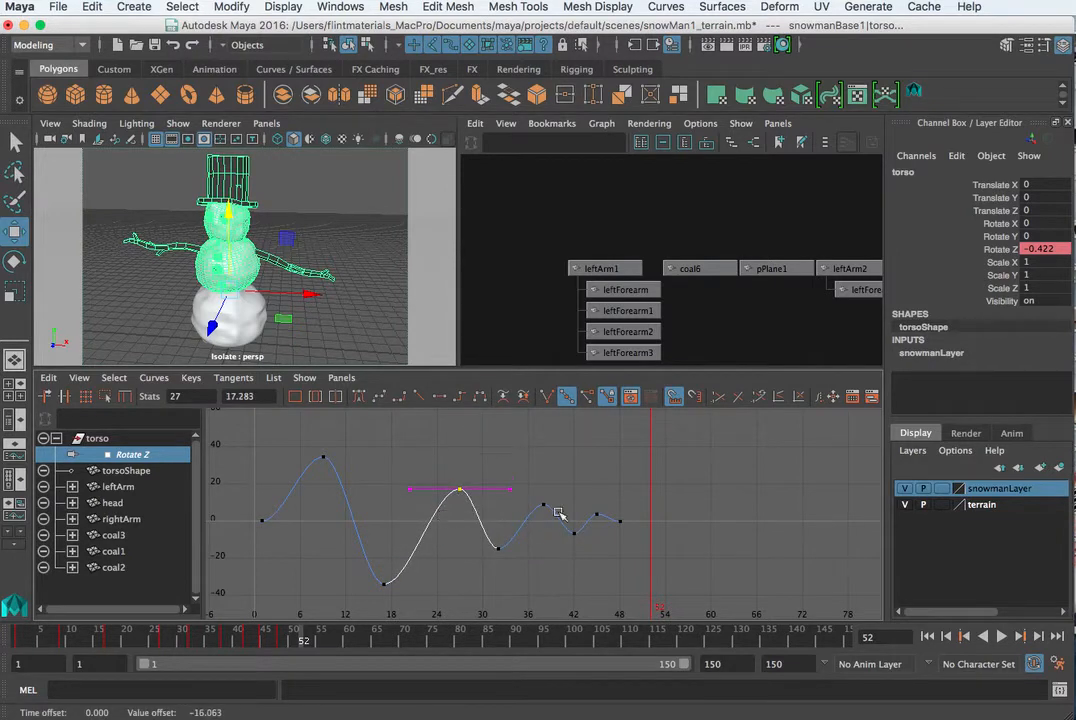
# Shift the last four keys 2 frames earlier, and the final two keys one additional frame earlier
pyautogui.moveTo(524, 560); pyautogui.dragTo(624, 501)
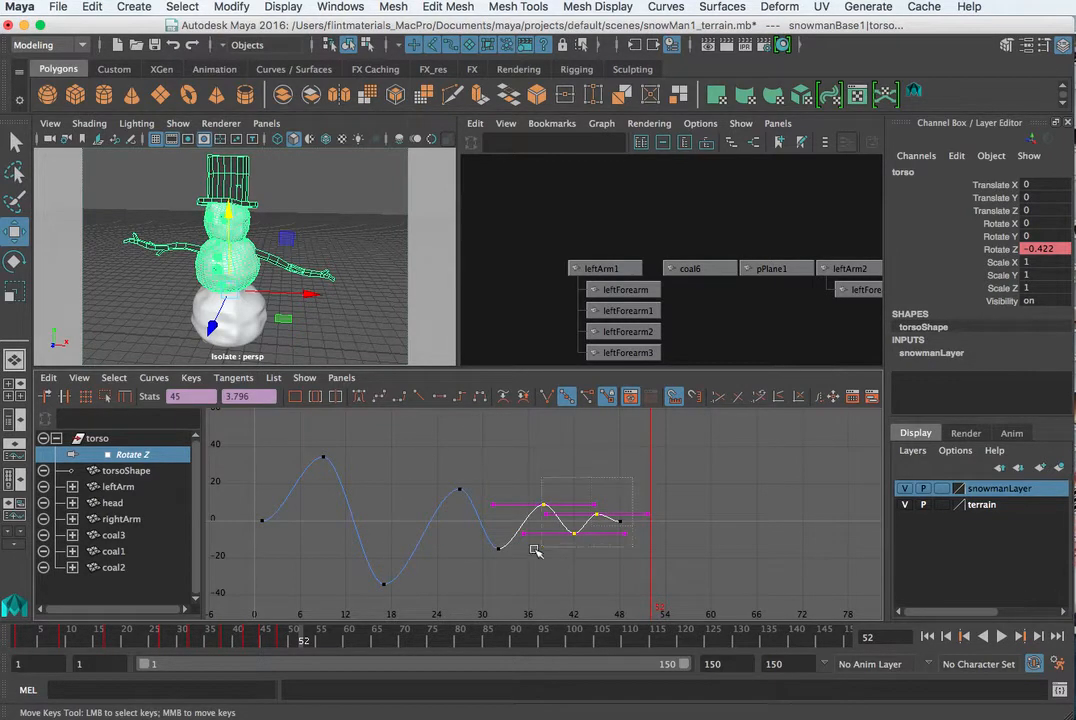
pyautogui.keyDown('shift'); pyautogui.moveTo(572, 566); pyautogui.dragTo(552, 567, button='middle'); pyautogui.keyUp('shift')
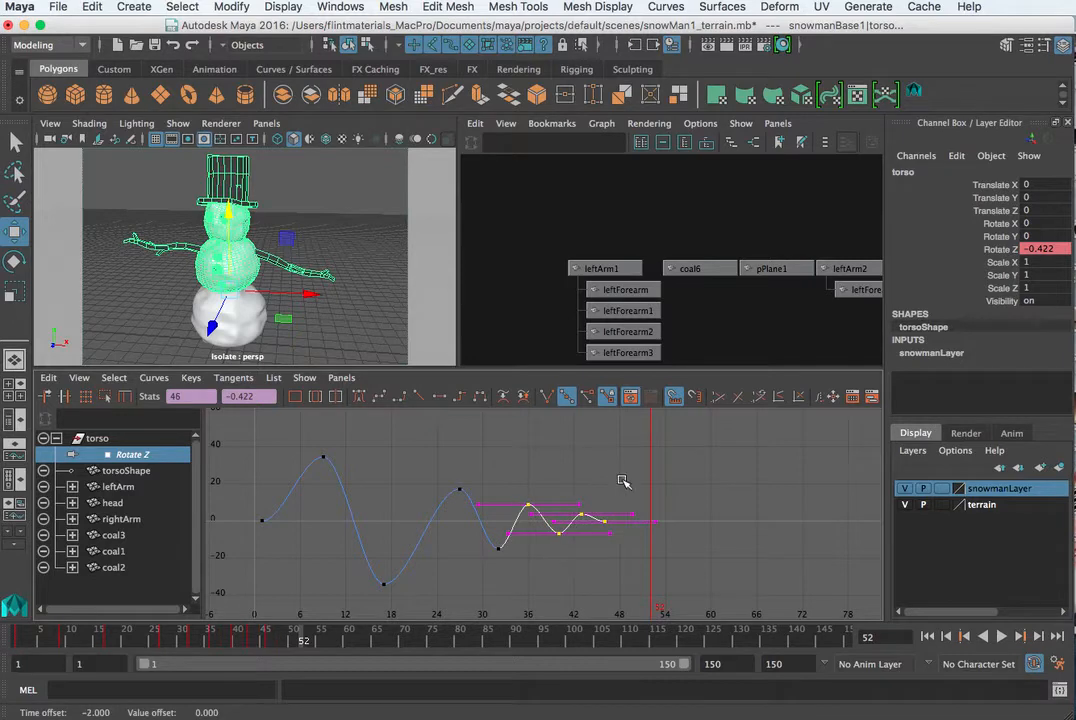
pyautogui.moveTo(575, 541); pyautogui.dragTo(573, 545)
pyautogui.keyDown('shift'); pyautogui.moveTo(595, 548); pyautogui.dragTo(595, 548, button='middle'); pyautogui.keyUp('shift')
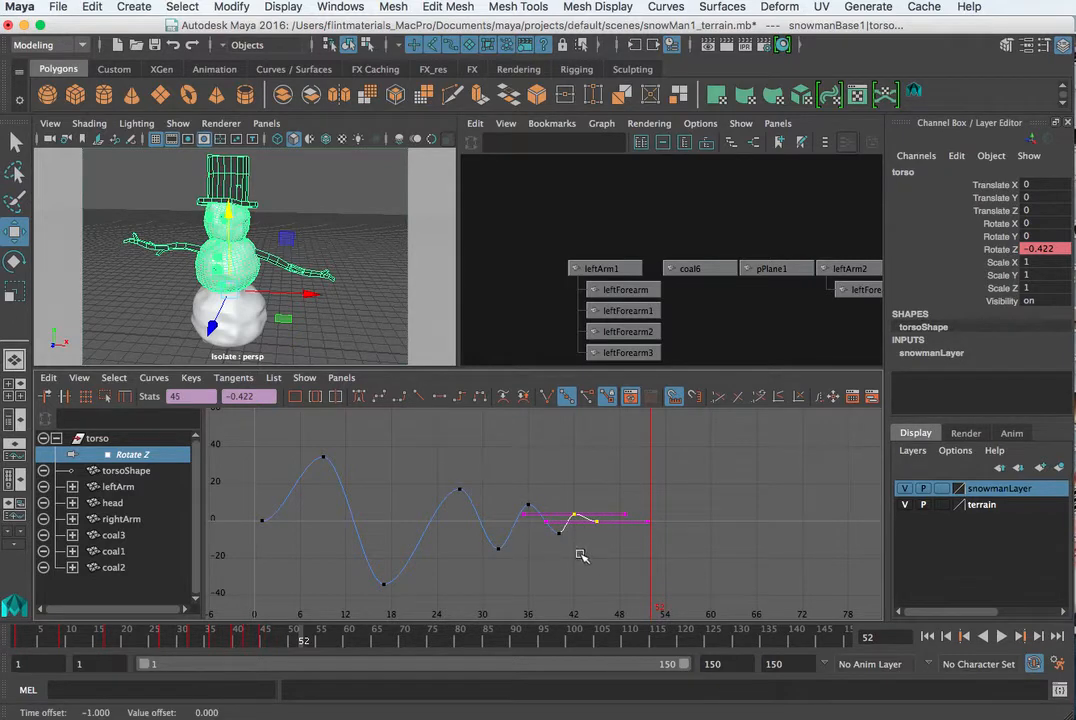
pyautogui.moveTo(549, 526); pyautogui.dragTo(575, 541)
pyautogui.click(614, 584)
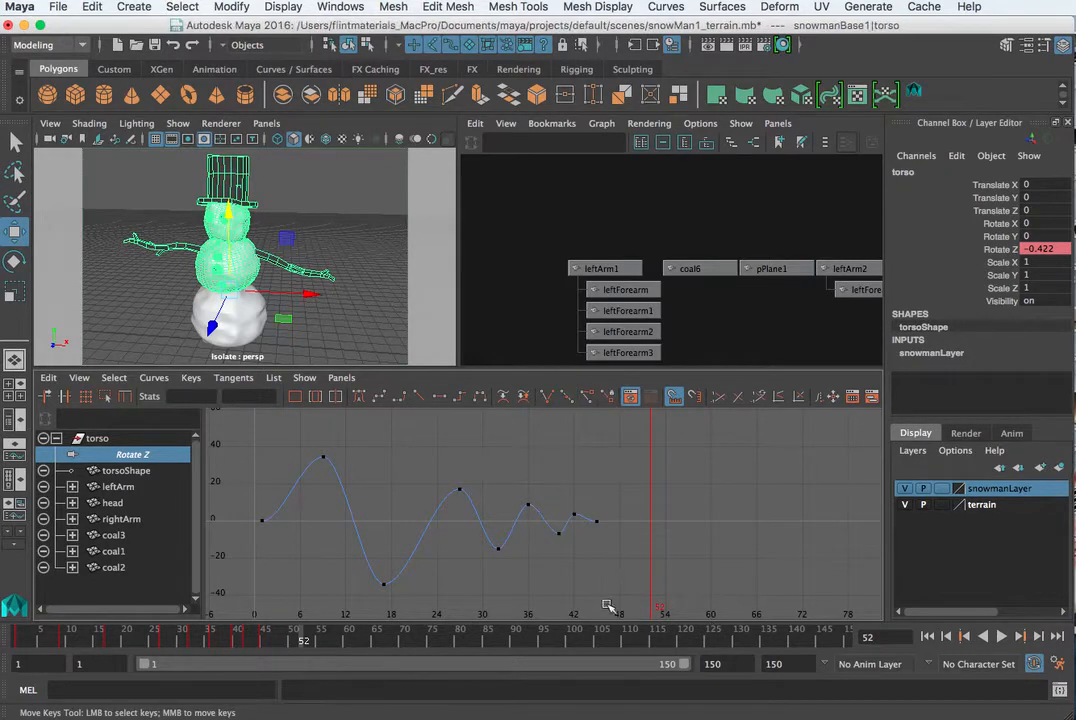
# Raise the first peak key to about 49 and lower the first trough key to about -39, keeping their frames
pyautogui.moveTo(369, 437); pyautogui.dragTo(318, 497)
pyautogui.moveTo(318, 497); pyautogui.dragTo(324, 463, button='middle')
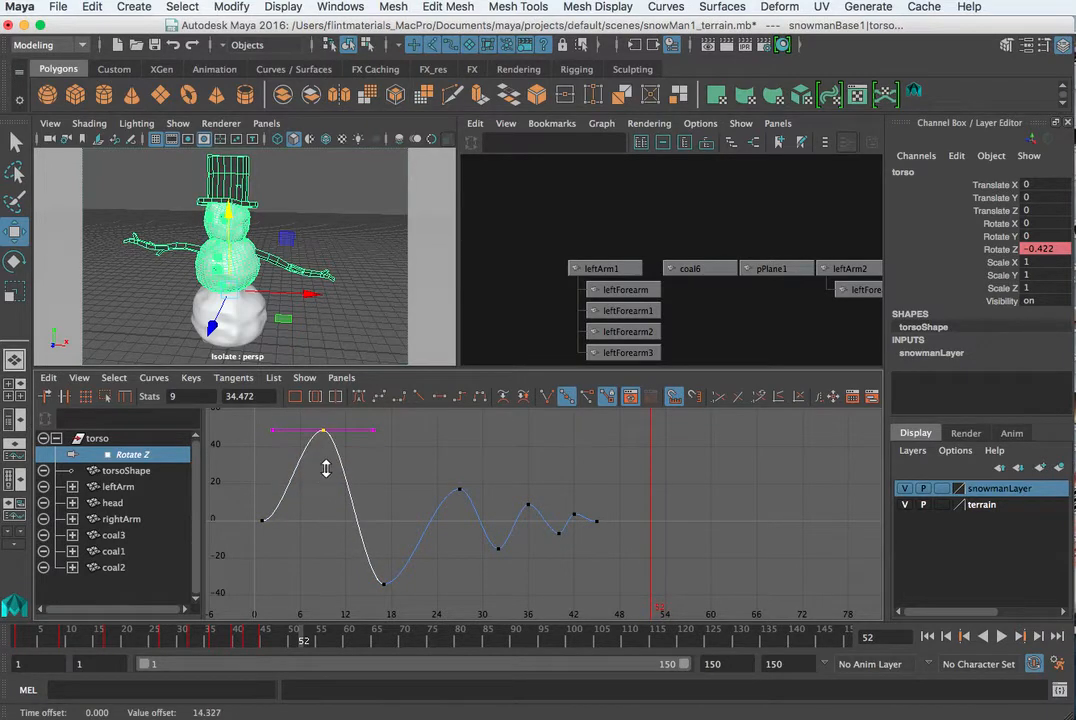
pyautogui.click(383, 584)
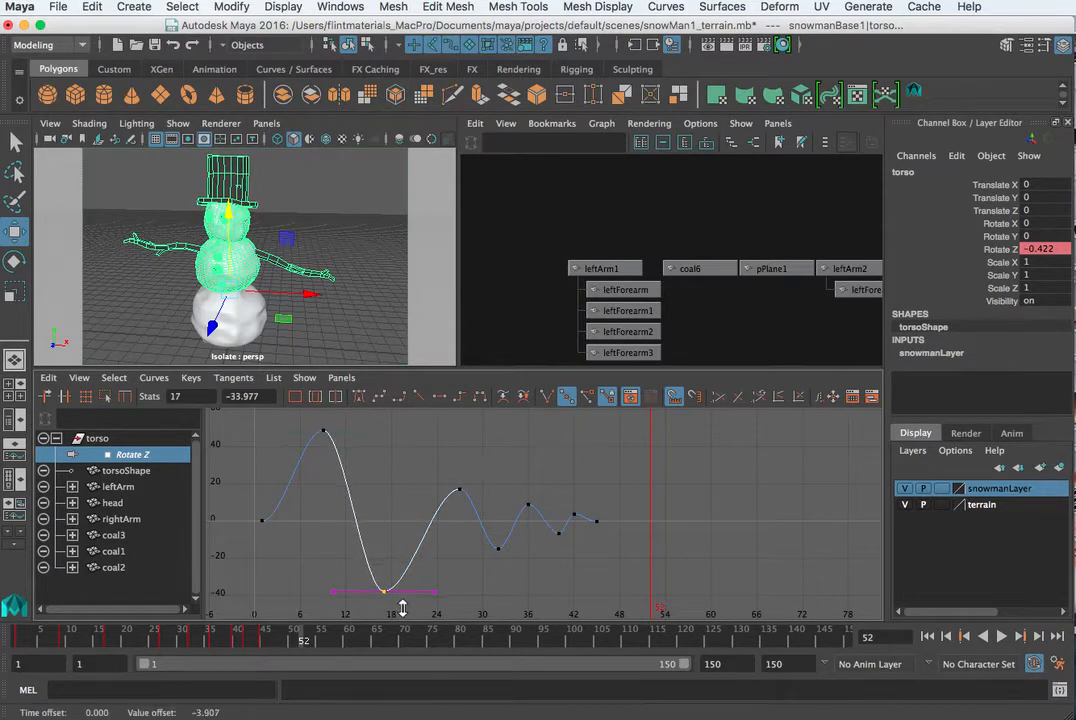
pyautogui.moveTo(396, 605); pyautogui.dragTo(420, 608, button='middle')
# Raise the second peak key at frame 27 slightly, to about 18.2
pyautogui.moveTo(454, 508); pyautogui.dragTo(445, 512)
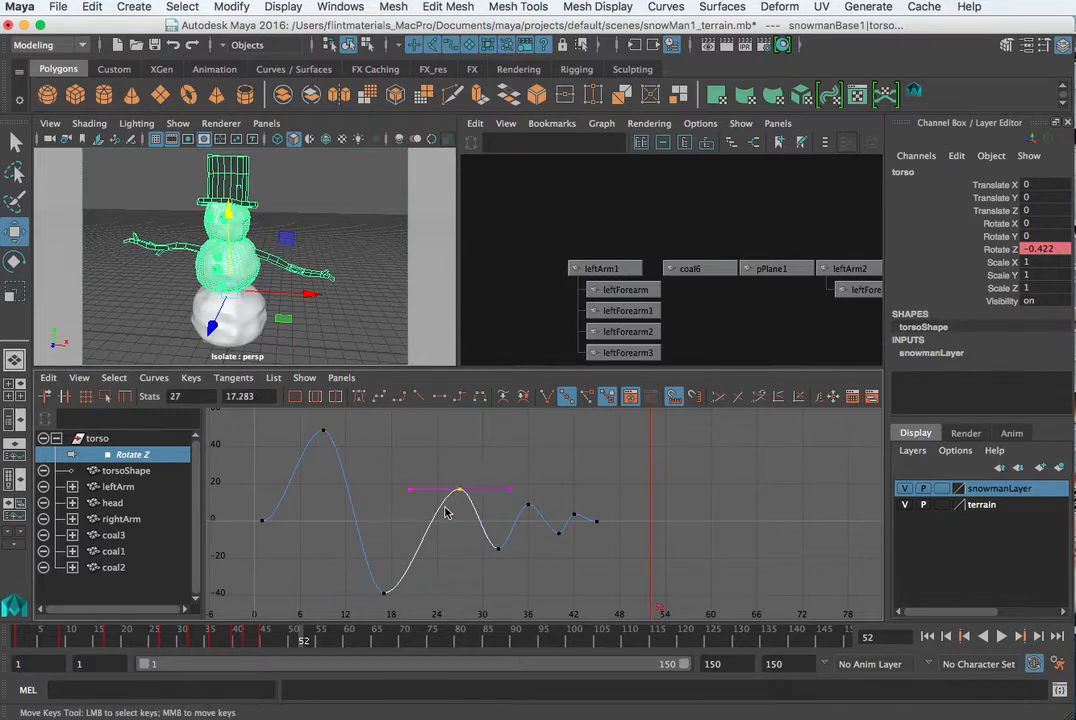
pyautogui.moveTo(465, 501); pyautogui.dragTo(461, 488, button='middle')
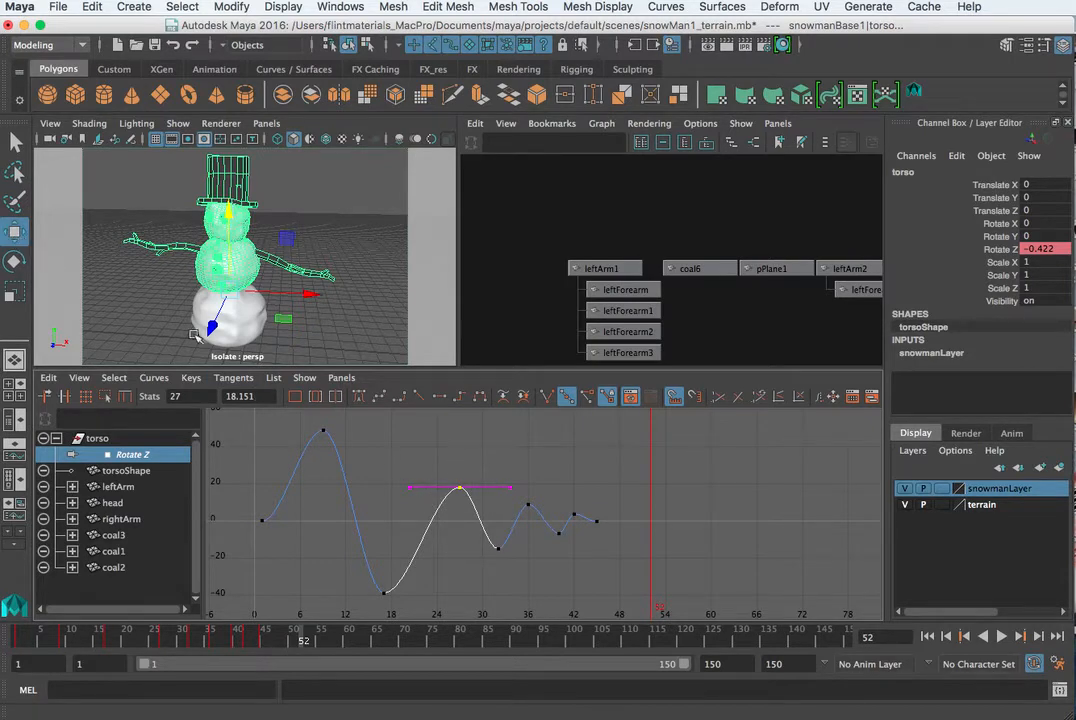
pyautogui.click(473, 454)
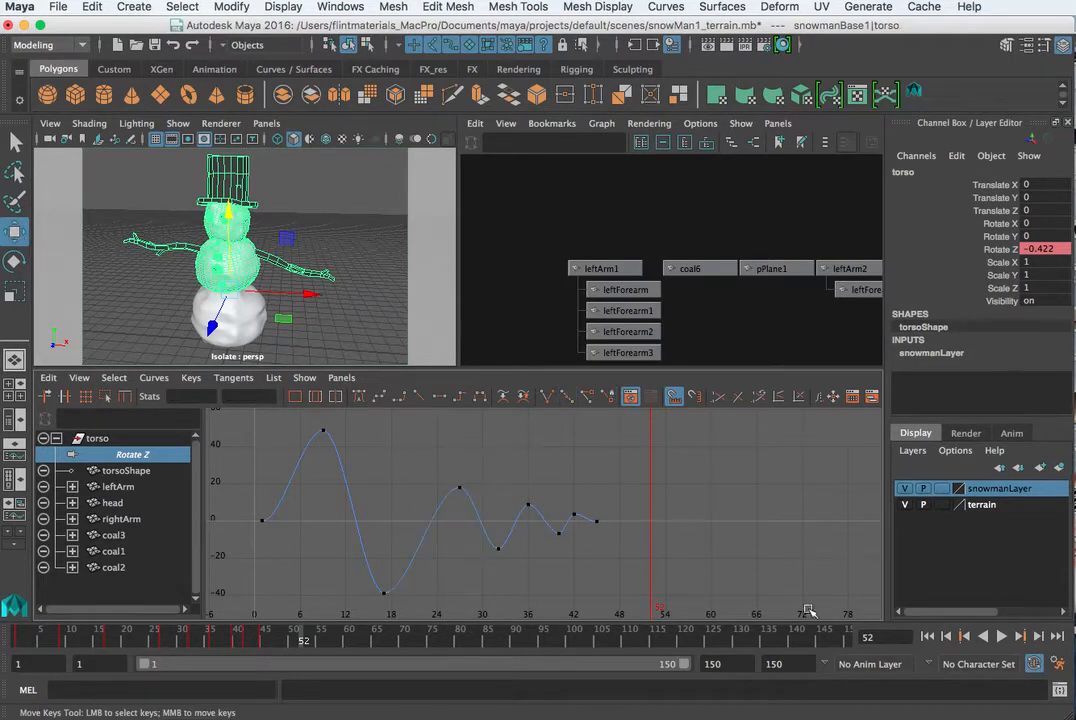
# Play the reshaped wobble from frame 1, stop it after the motion settles, and return to the first frame
pyautogui.click(927, 636)
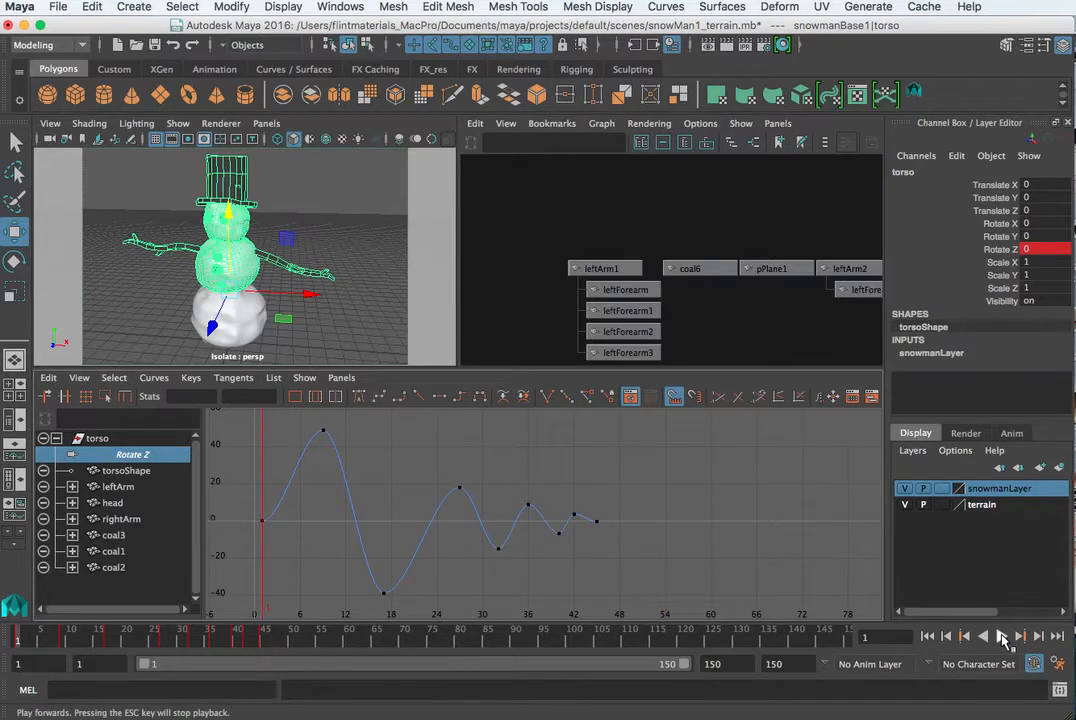
pyautogui.click(1001, 636)
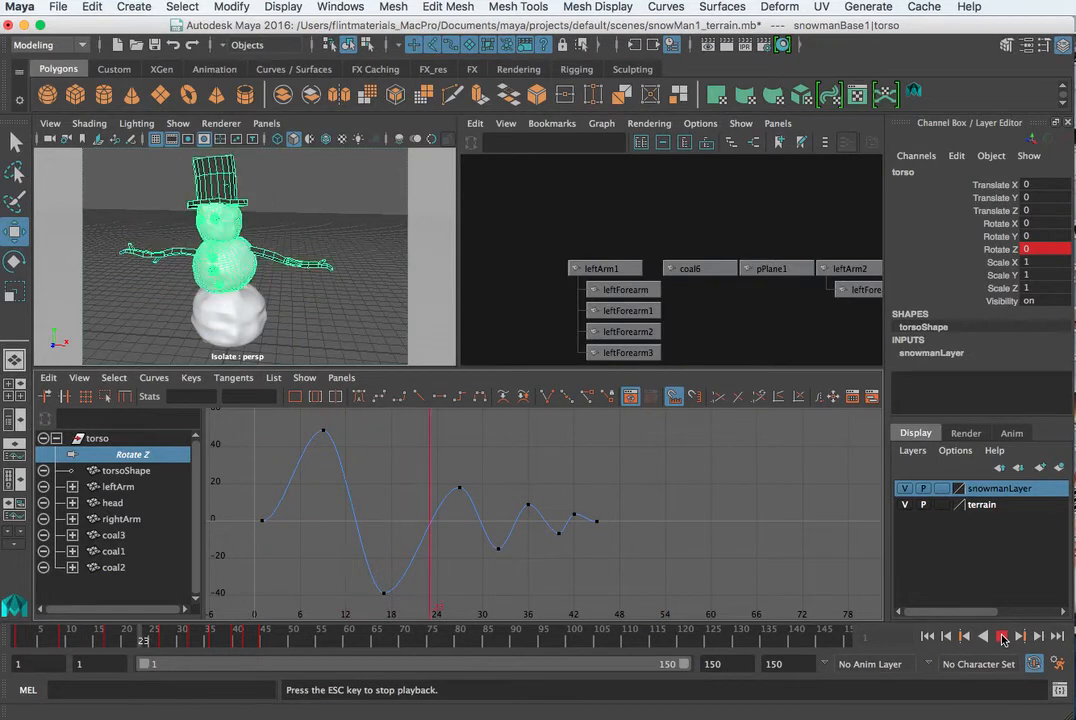
pyautogui.click(1003, 636)
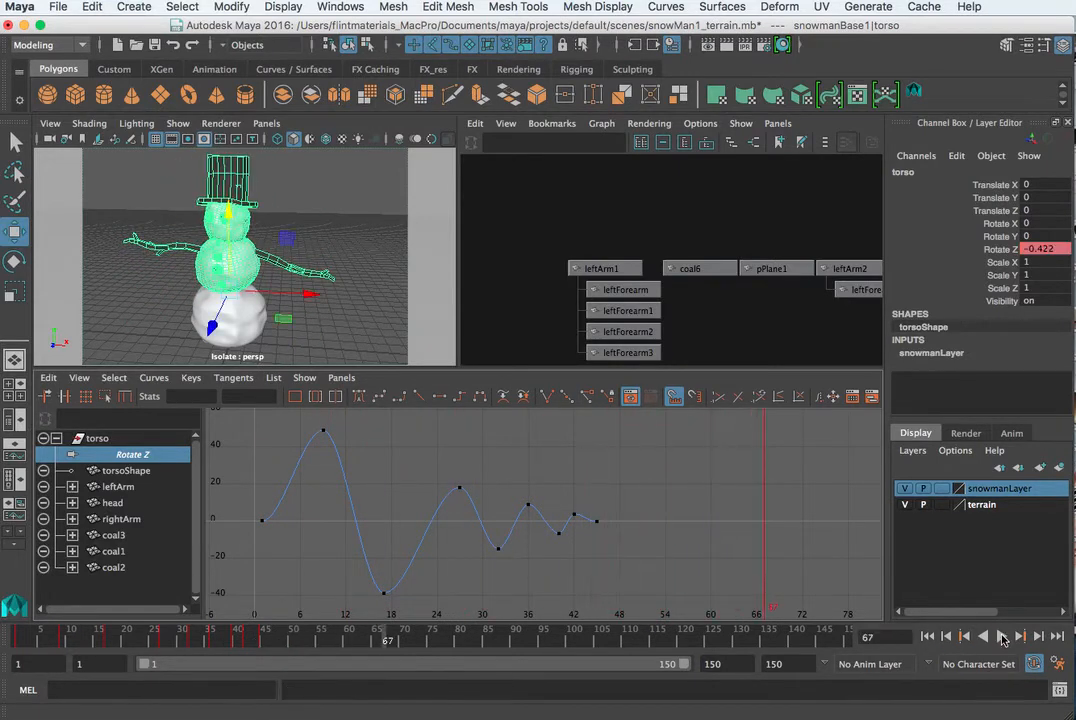
pyautogui.click(927, 636)
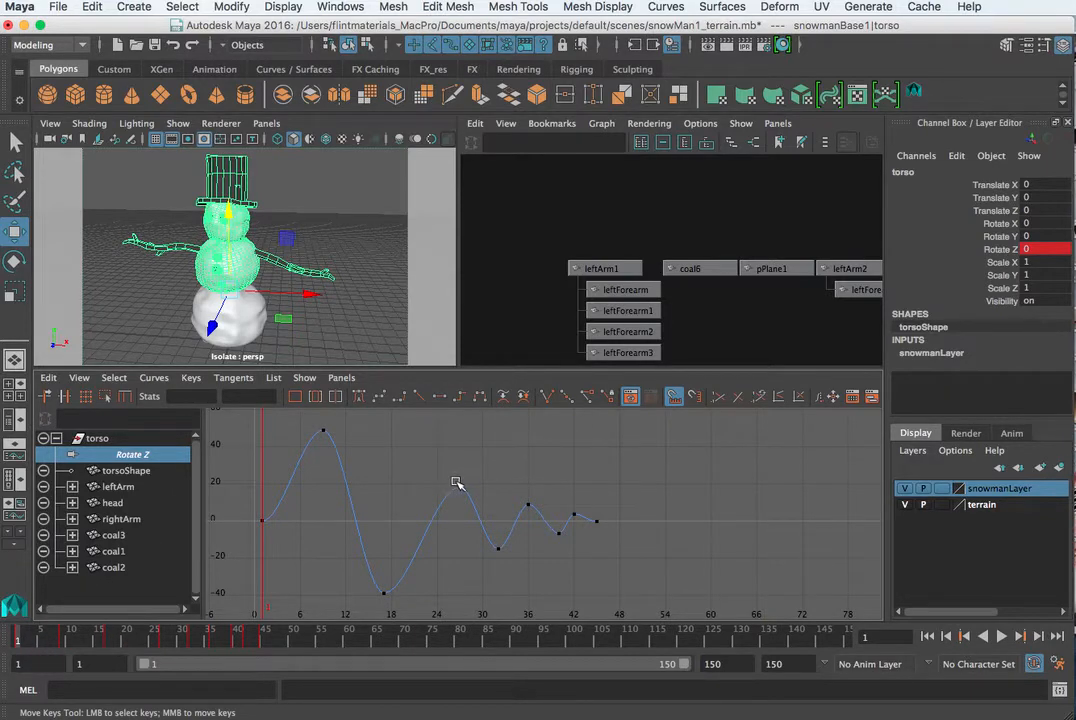
# Rotate the incoming tangent handle of the peak key at frame 27 steeply downward
pyautogui.moveTo(480, 471); pyautogui.dragTo(420, 522)
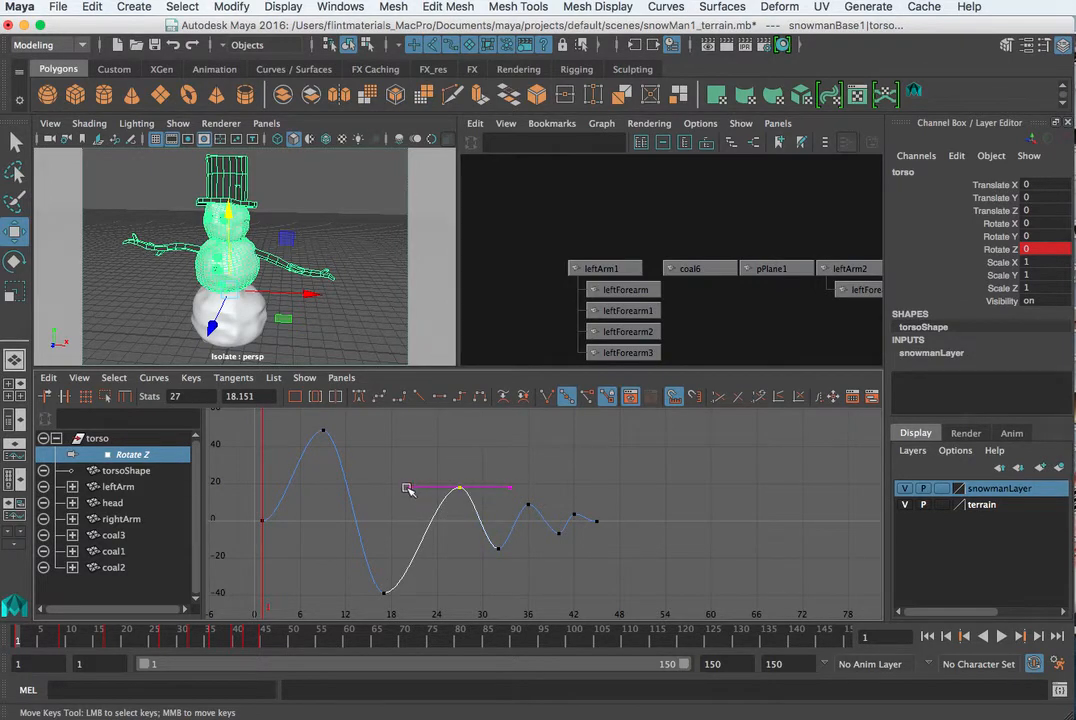
pyautogui.click(411, 488)
pyautogui.click(519, 465)
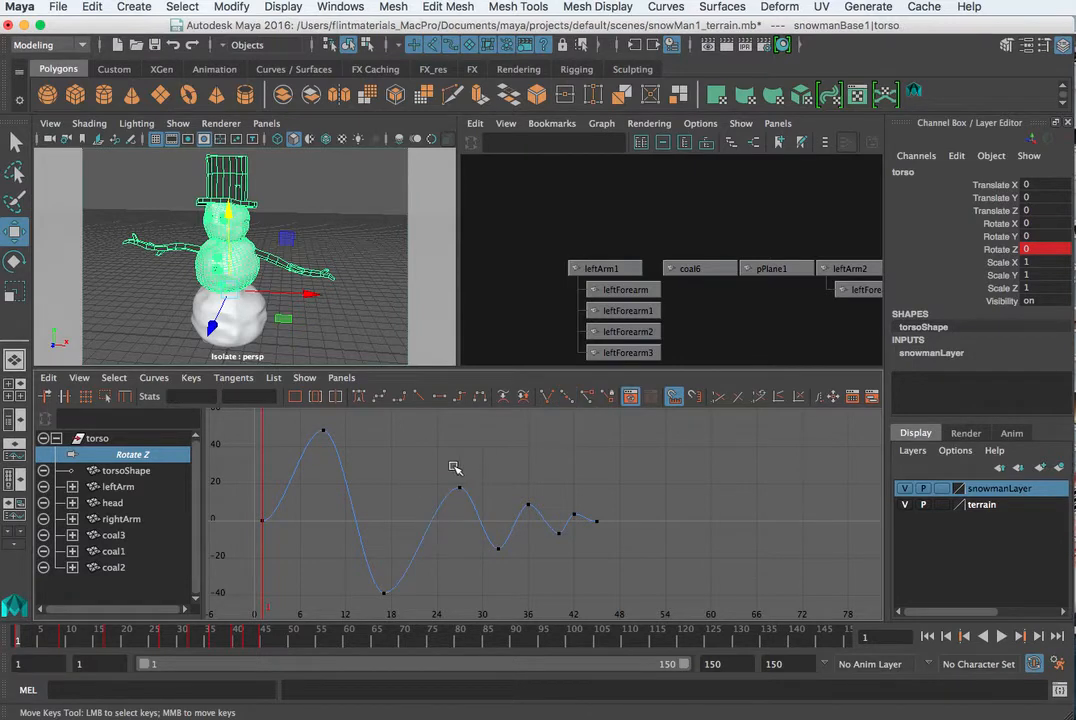
pyautogui.moveTo(477, 465); pyautogui.dragTo(452, 511)
pyautogui.moveTo(427, 466); pyautogui.dragTo(403, 503)
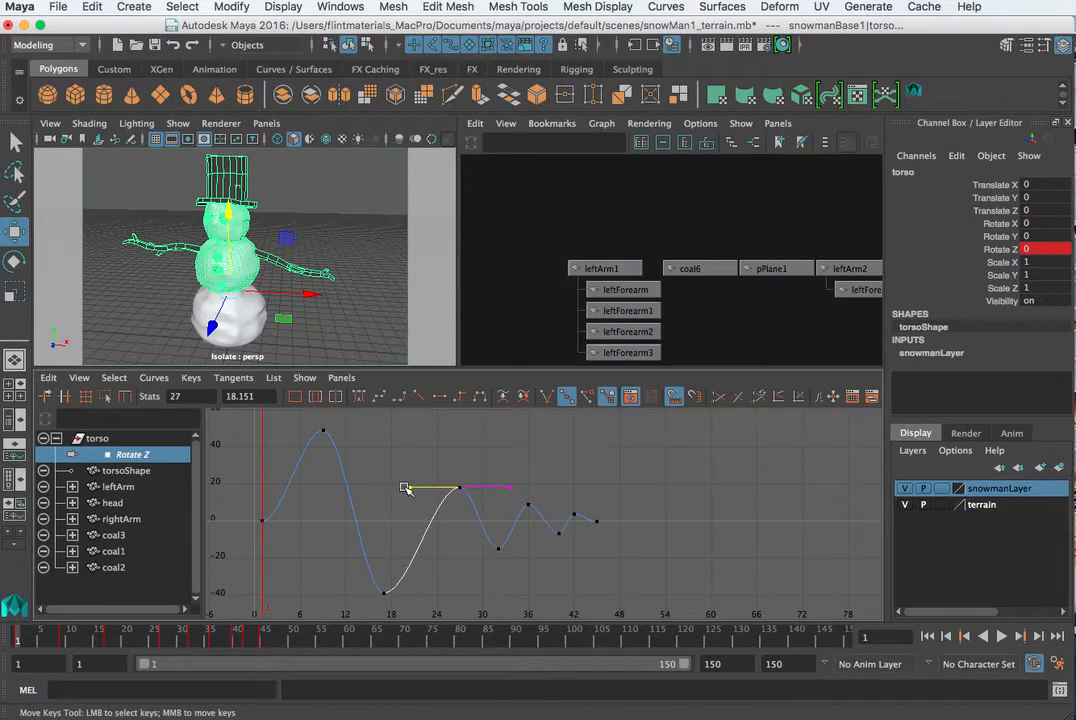
pyautogui.moveTo(408, 488); pyautogui.dragTo(392, 596, button='middle')
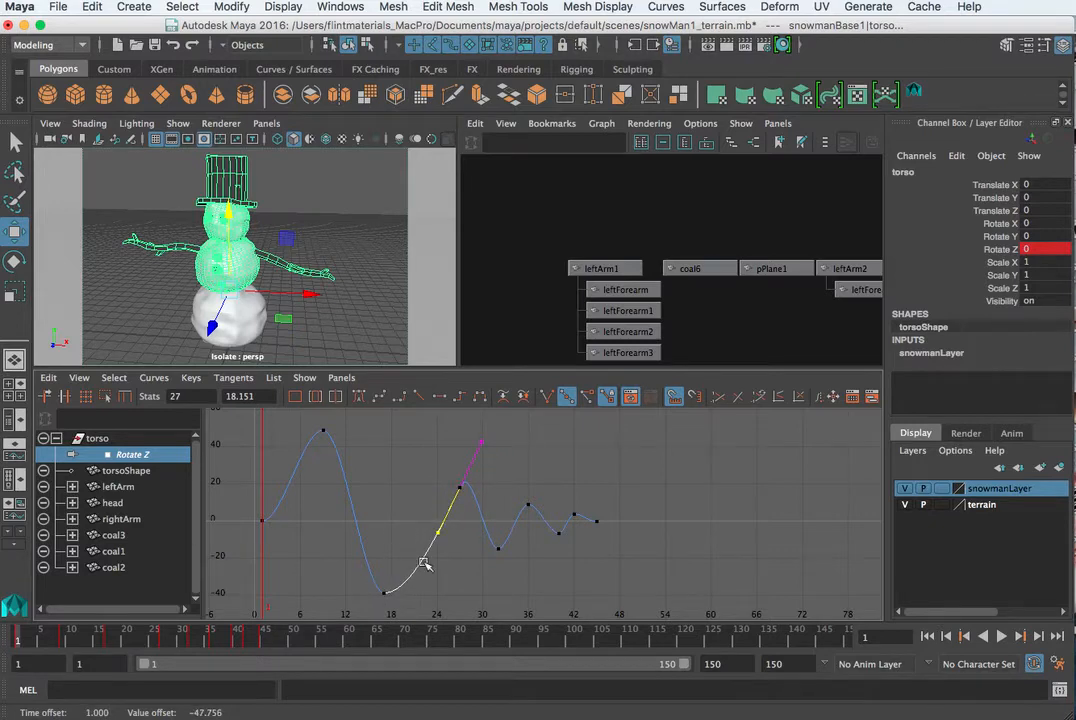
# Rotate the outgoing tangent handle of the frame 27 peak down until the tangent is nearly horizontal, and reselect the key
pyautogui.click(482, 445)
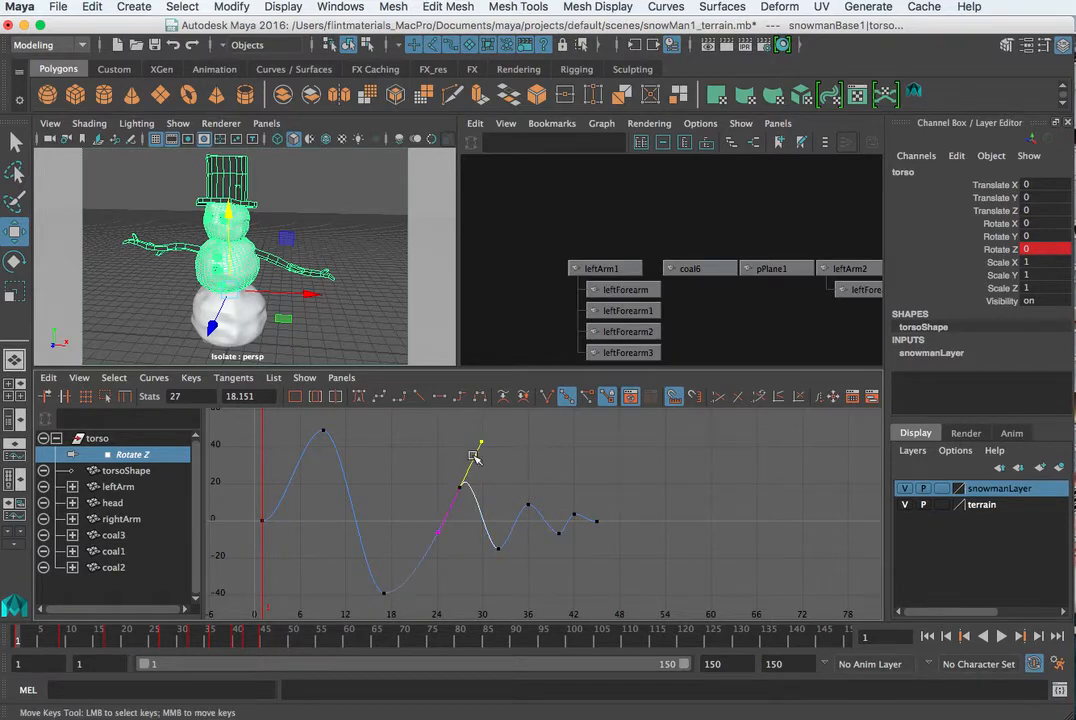
pyautogui.moveTo(480, 447); pyautogui.dragTo(478, 477, button='middle')
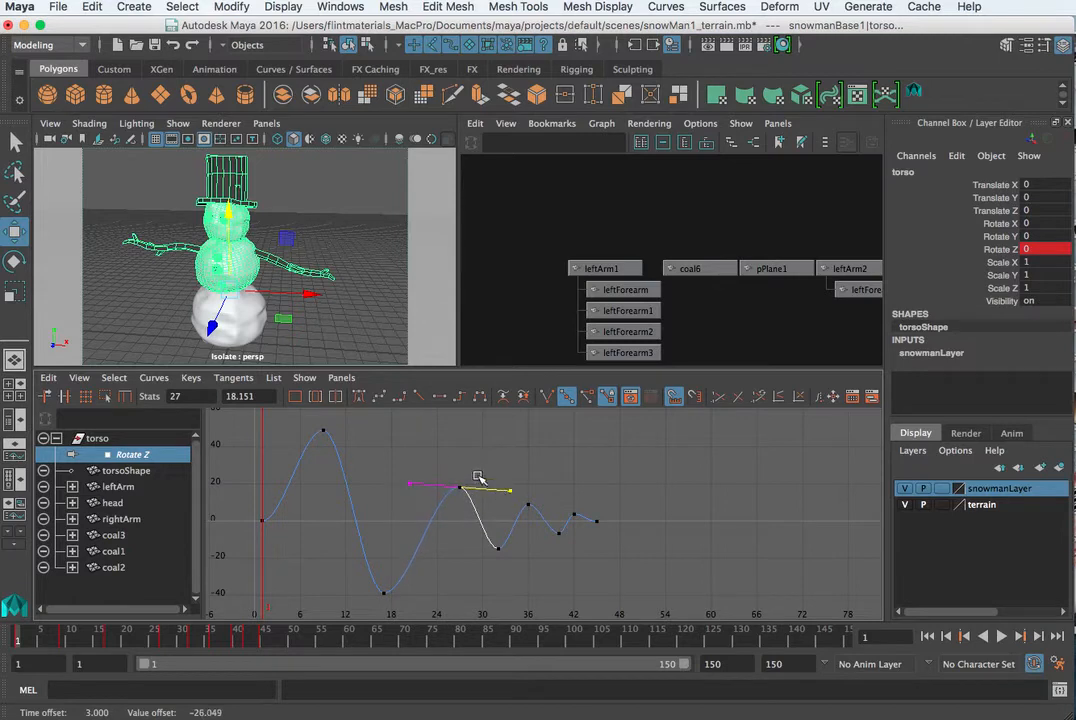
pyautogui.click(457, 503)
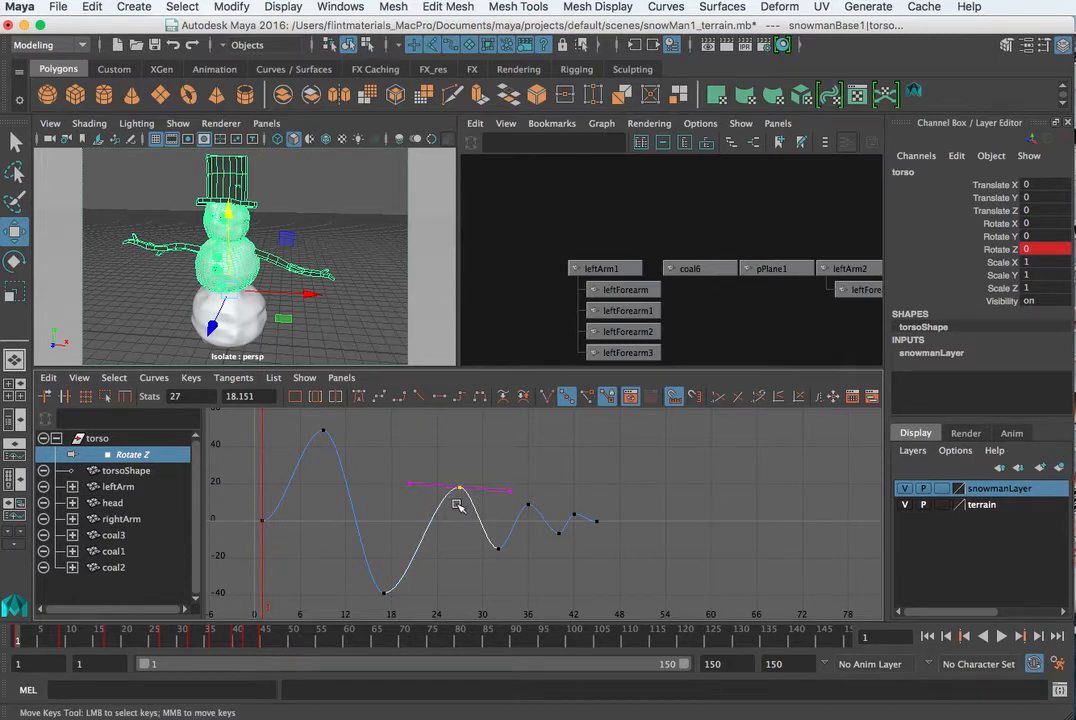
# Rotate the incoming tangent handle of the peak key at frame 27 as a trial, and reset both its tangents to flat
pyautogui.click(500, 548)
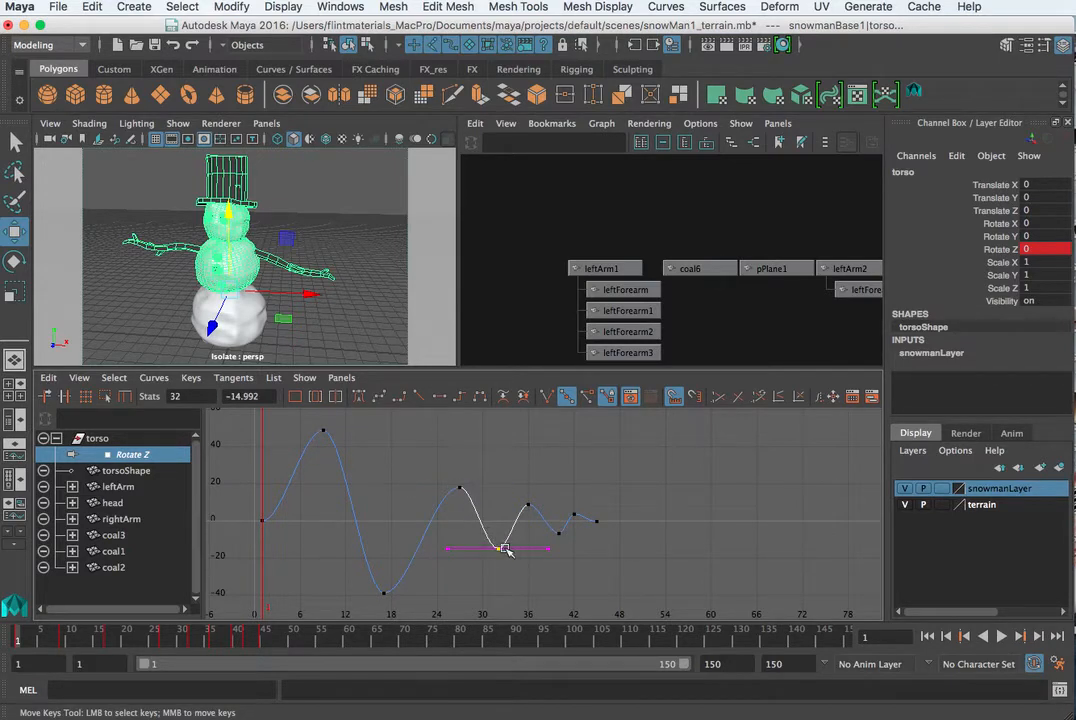
pyautogui.click(459, 489)
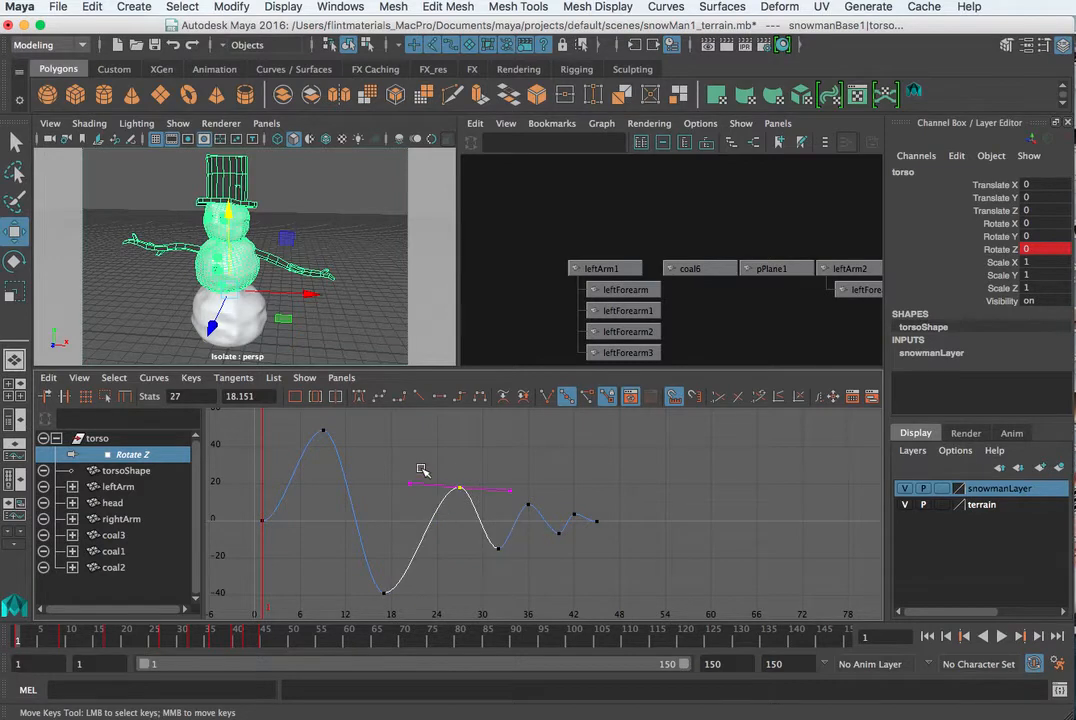
pyautogui.moveTo(410, 484); pyautogui.dragTo(410, 452)
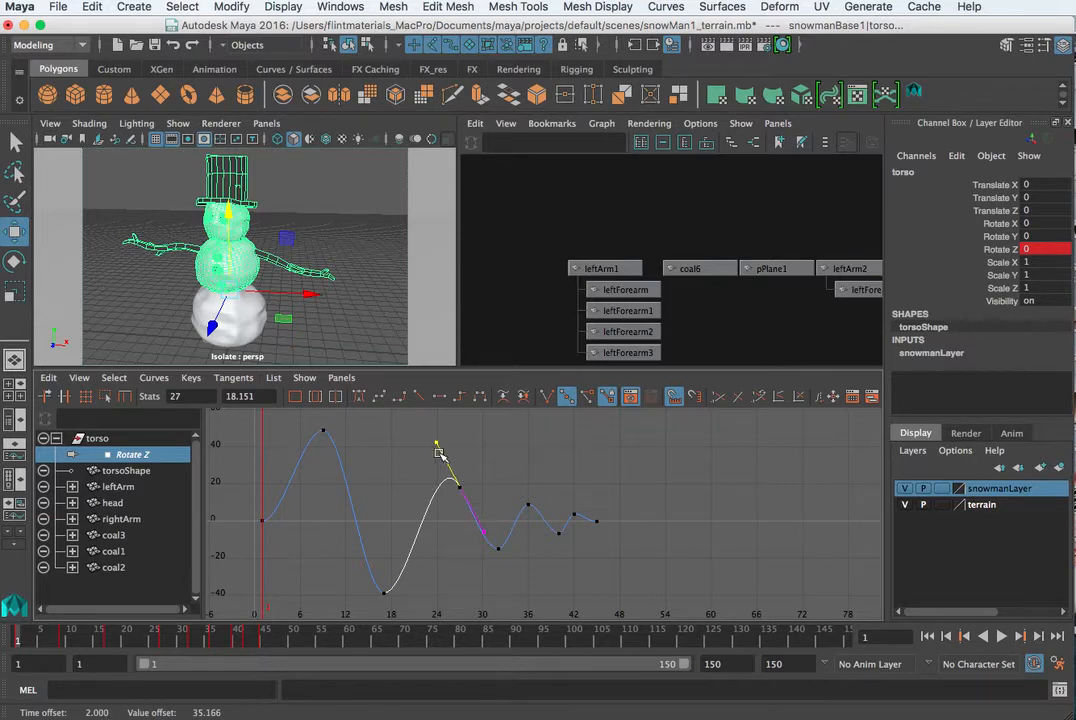
pyautogui.click(441, 397)
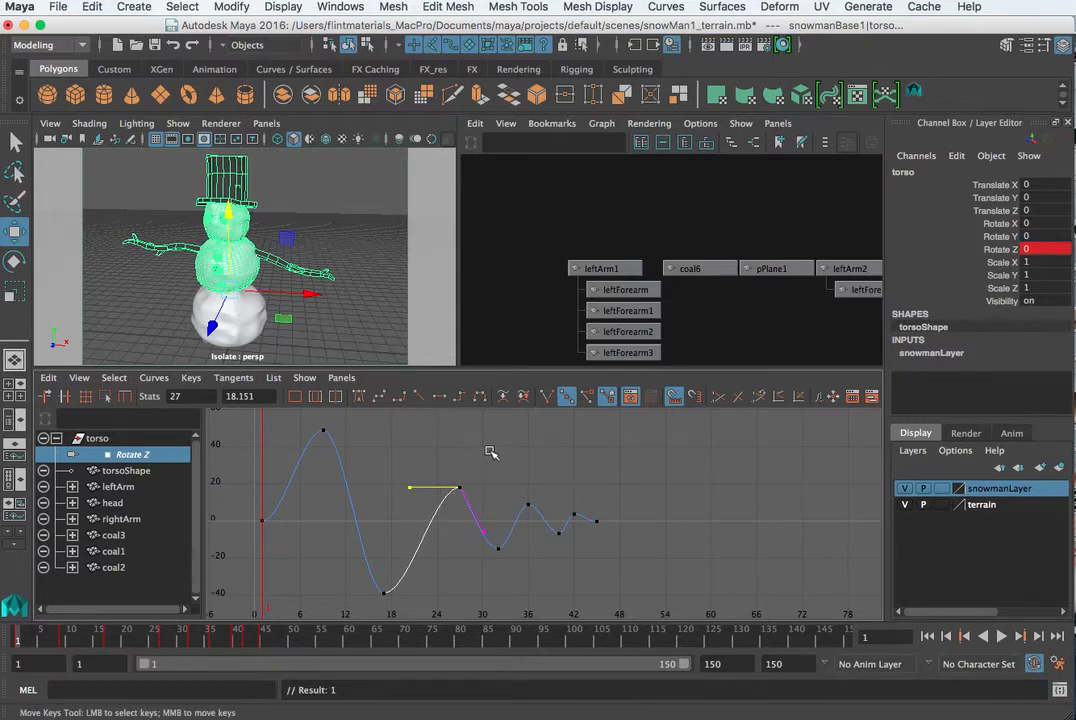
pyautogui.moveTo(490, 452); pyautogui.dragTo(410, 541)
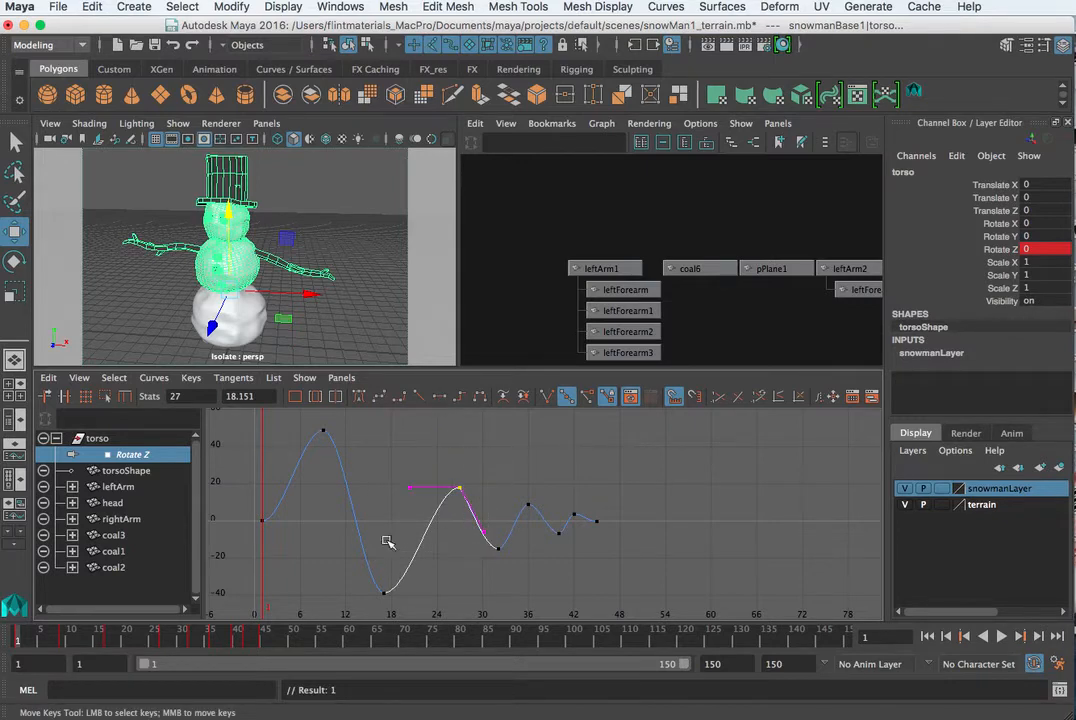
pyautogui.click(441, 397)
# Apply linear tangents to the trough keys at frames 32 and 17 to sharpen the changes of direction
pyautogui.moveTo(484, 577); pyautogui.dragTo(485, 576)
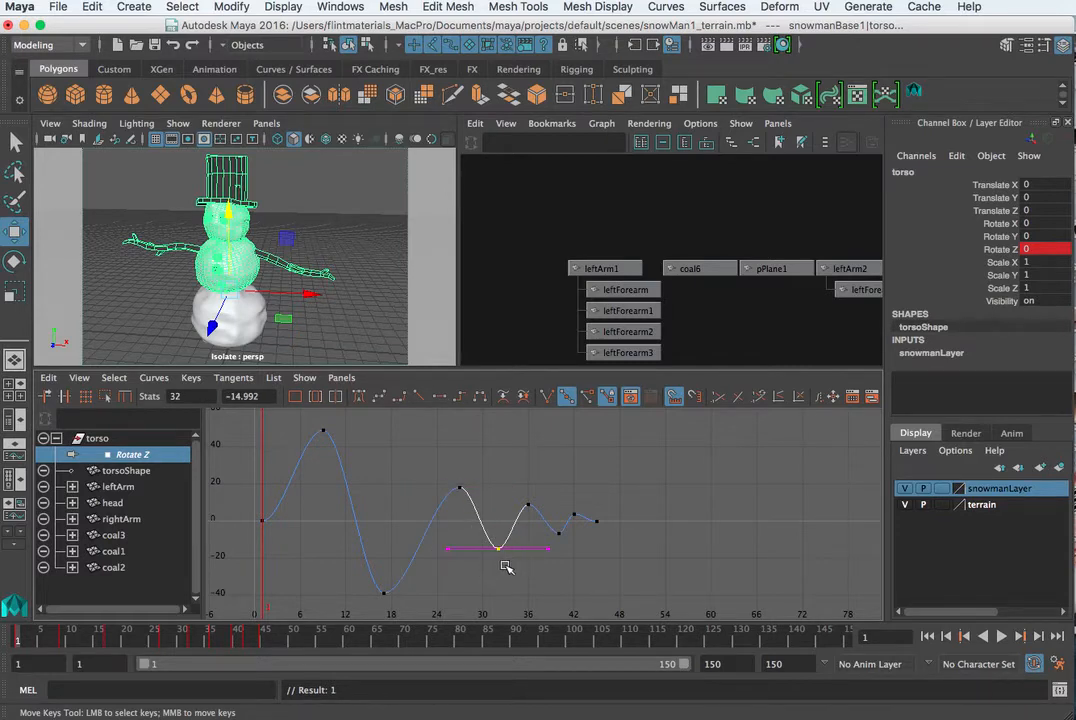
pyautogui.click(419, 400)
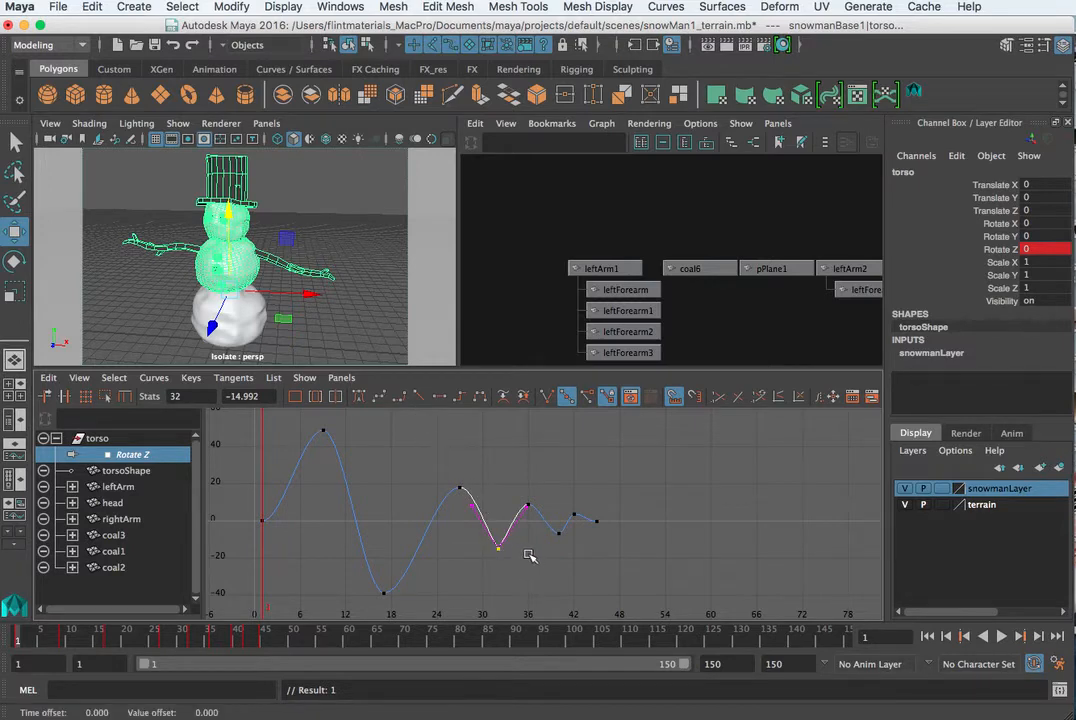
pyautogui.moveTo(392, 597); pyautogui.dragTo(390, 597)
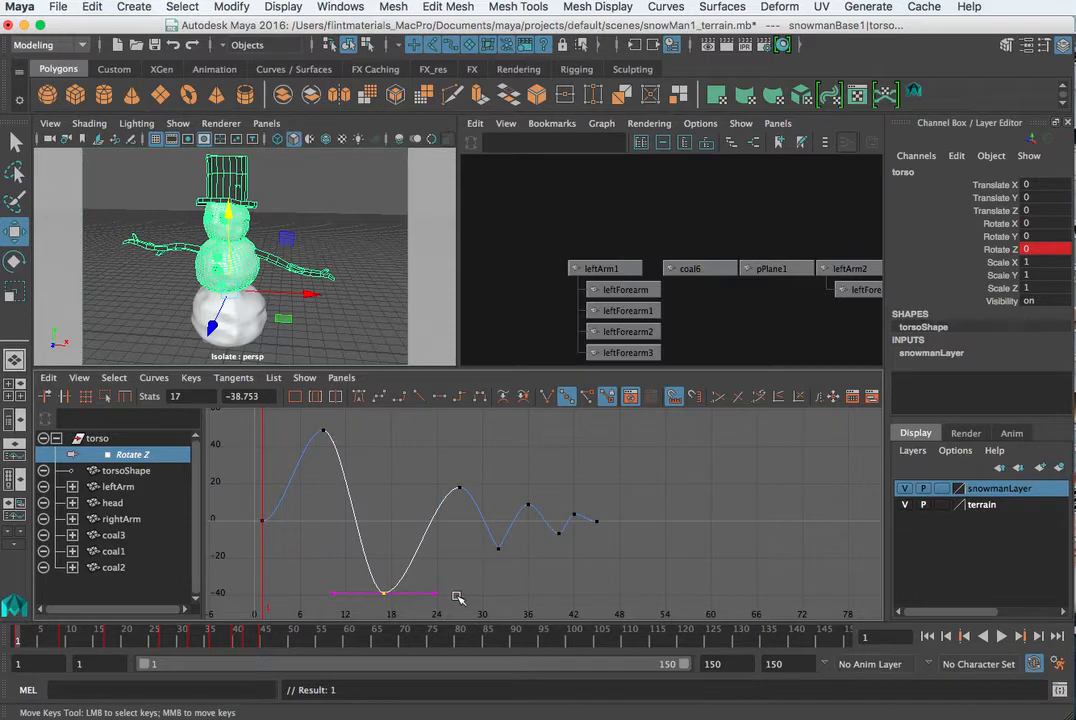
pyautogui.click(419, 398)
# Scrub and play back the torso wobble to examine the motion with sharpened troughs, and stop playback
pyautogui.hotkey('alt', 'v')
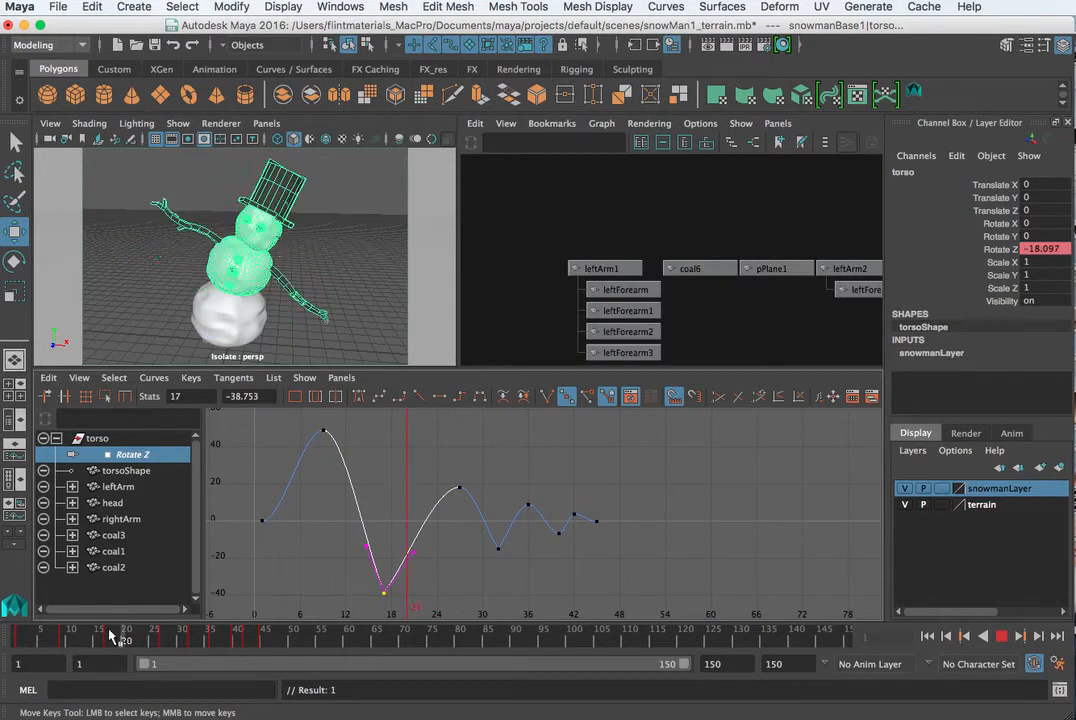
pyautogui.moveTo(137, 635)
pyautogui.mouseDown()
pyautogui.moveTo(77, 633)
pyautogui.moveTo(148, 637)
pyautogui.moveTo(40, 634)
pyautogui.moveTo(70, 634)
pyautogui.mouseUp()
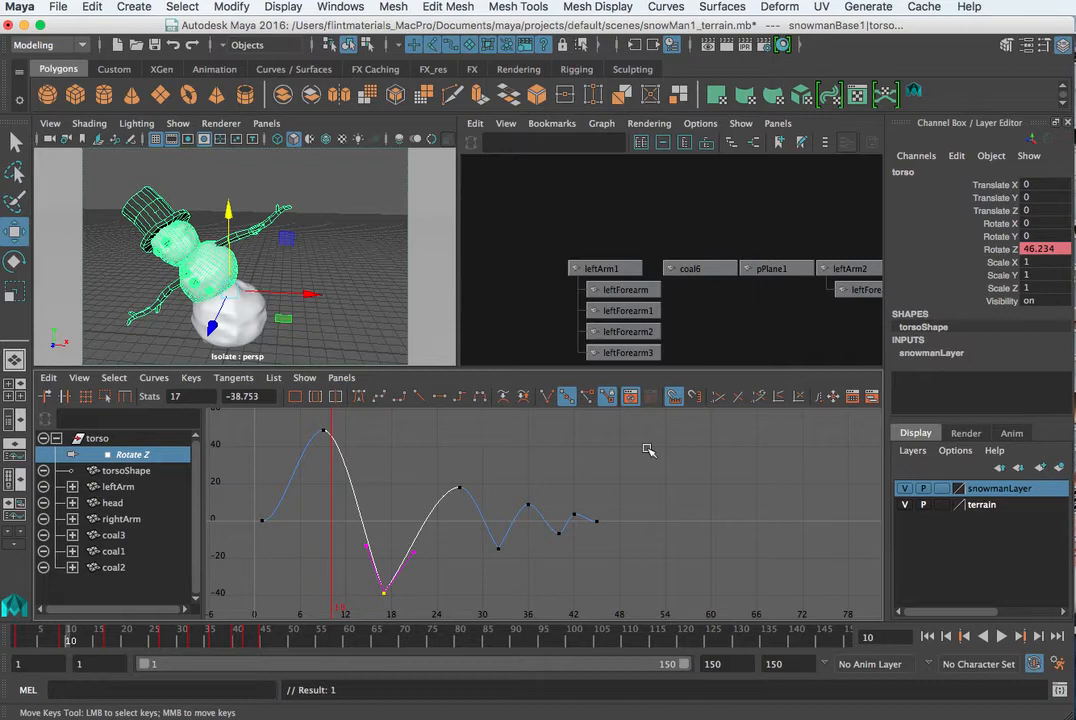
pyautogui.click(1003, 637)
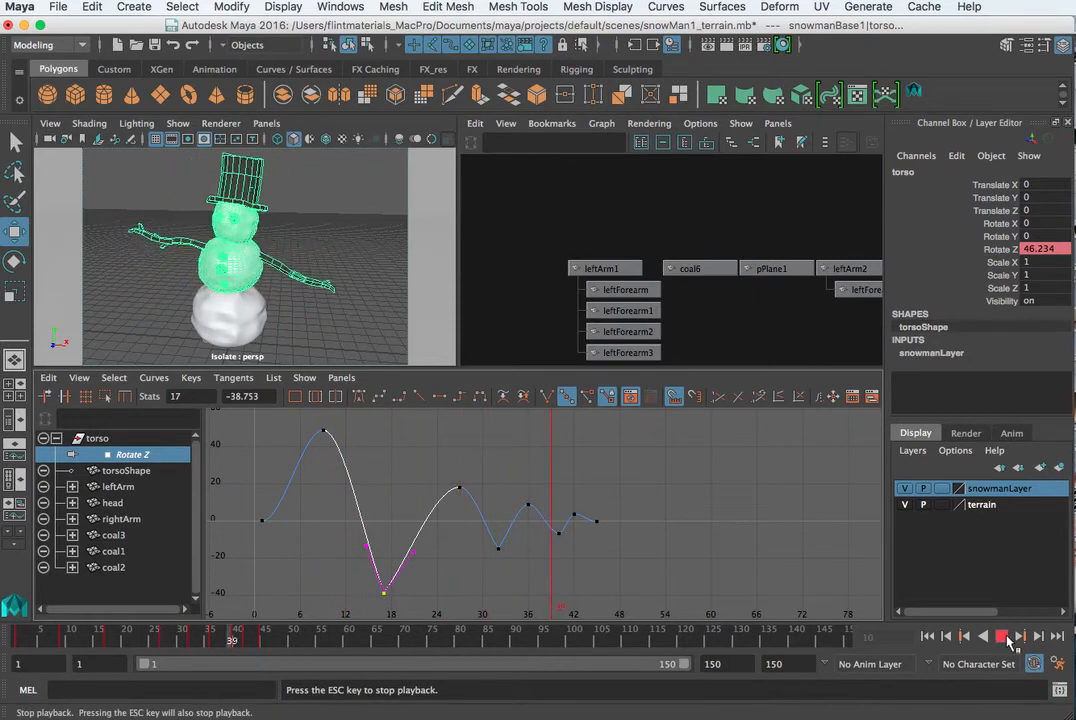
pyautogui.click(1003, 637)
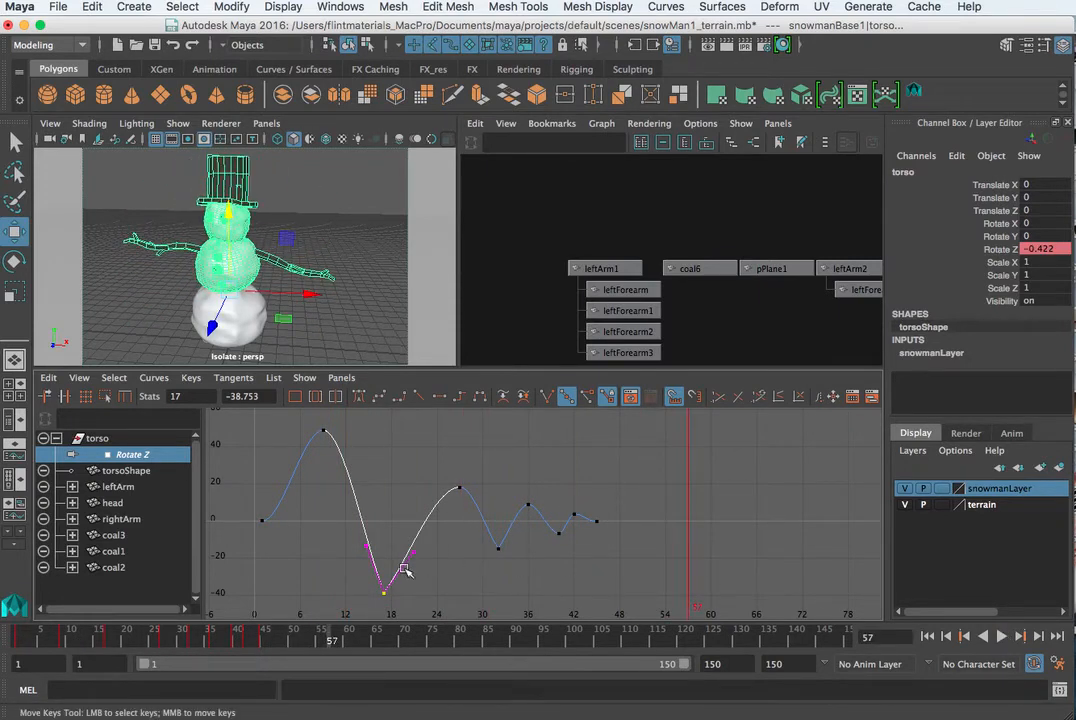
# Set flat tangents on the trough key at frame 17 and play the wobble again from frame 1
pyautogui.moveTo(356, 598); pyautogui.dragTo(351, 602)
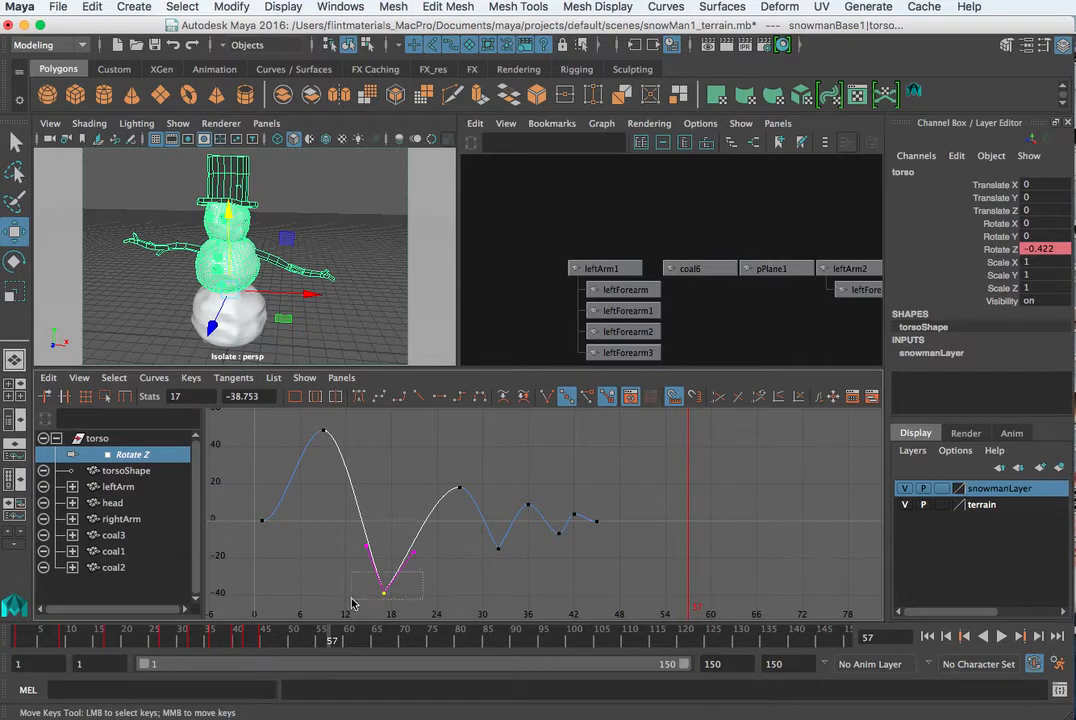
pyautogui.click(439, 396)
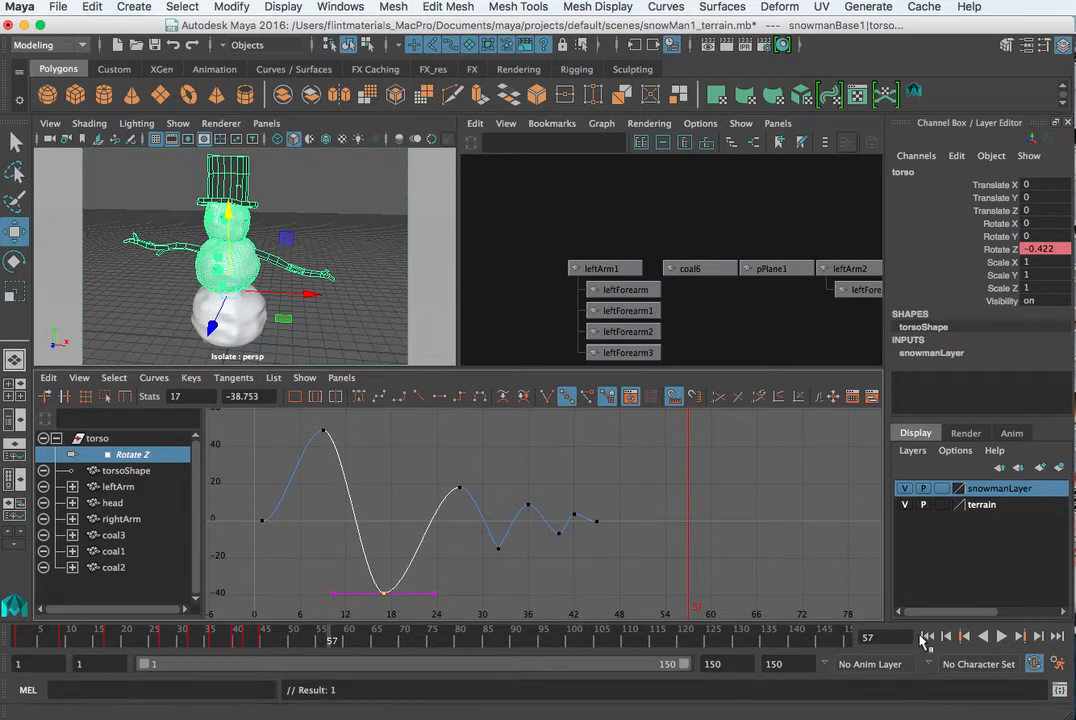
pyautogui.click(925, 636)
pyautogui.click(1001, 636)
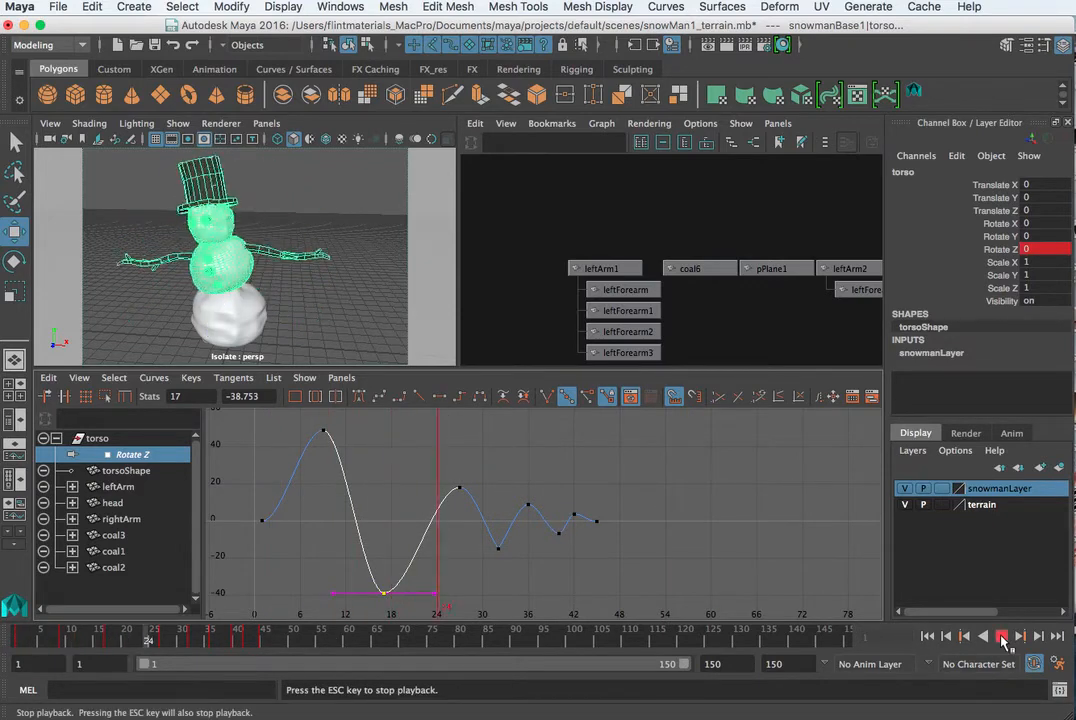
pyautogui.click(1002, 637)
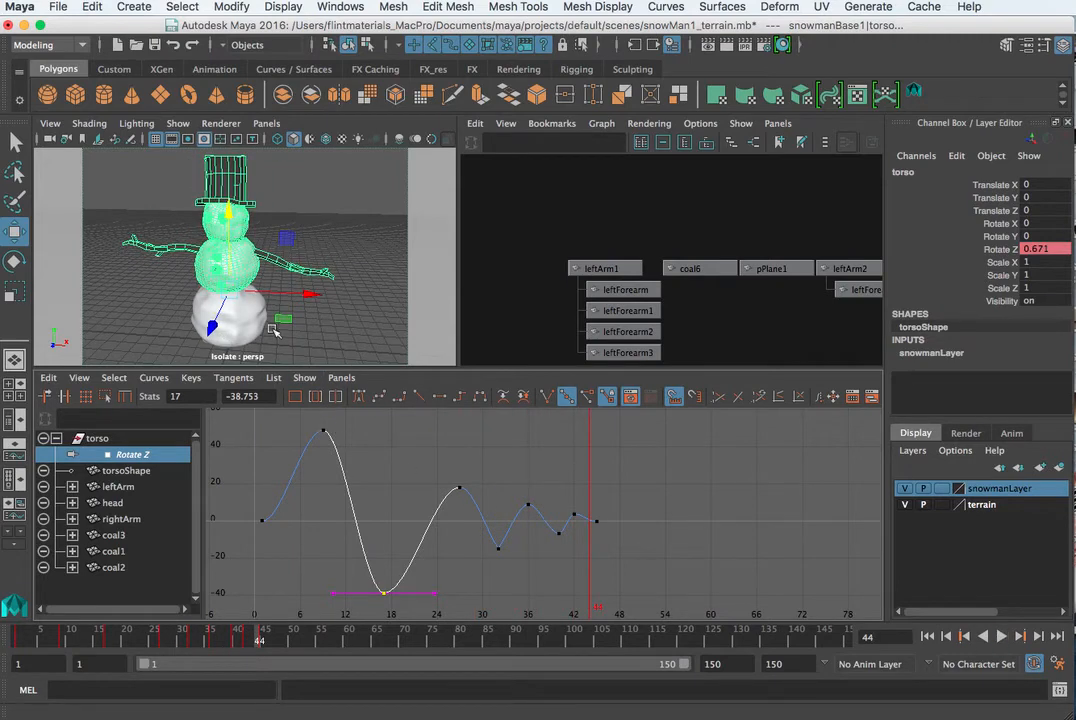
# Inspect the tangents of the keys at frames 32, 9, 17 and 27 on the Rotate Z curve one by one
pyautogui.moveTo(627, 481)
pyautogui.mouseDown()
pyautogui.moveTo(459, 565)
pyautogui.moveTo(536, 552)
pyautogui.moveTo(630, 496)
pyautogui.mouseUp()
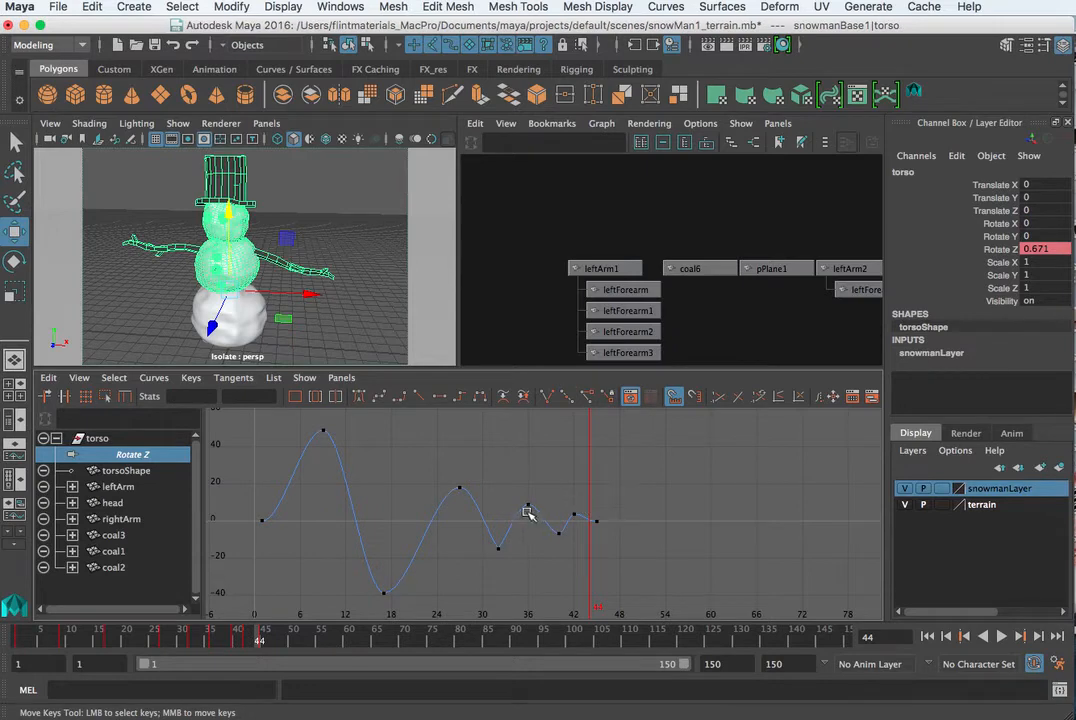
pyautogui.click(490, 541)
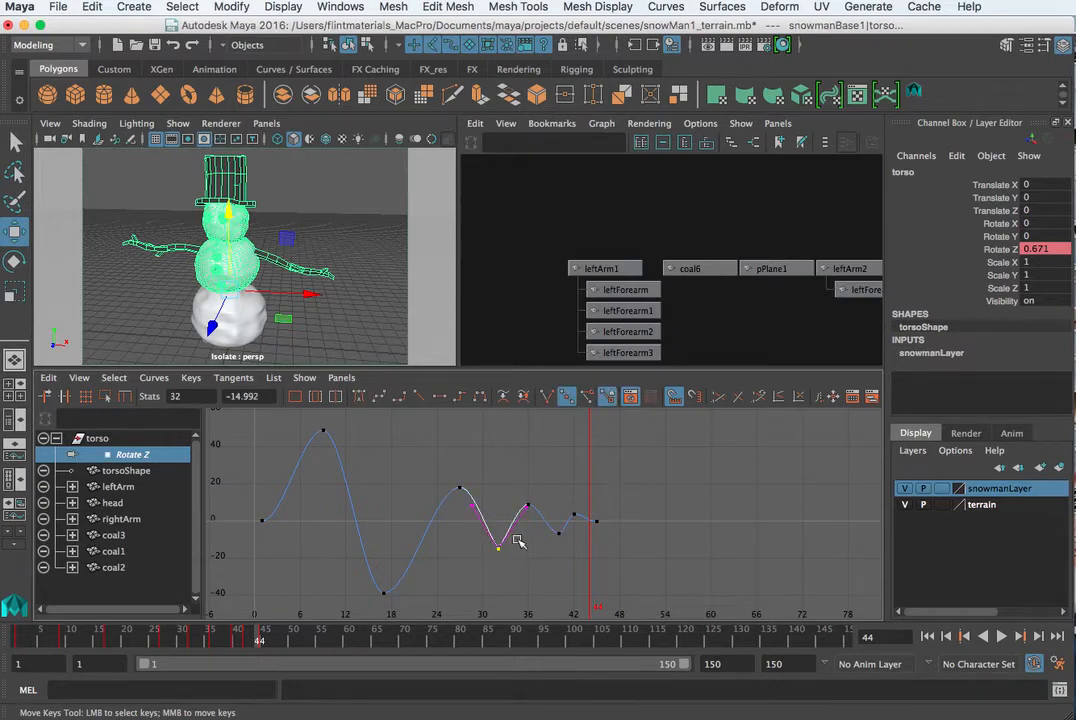
pyautogui.click(322, 430)
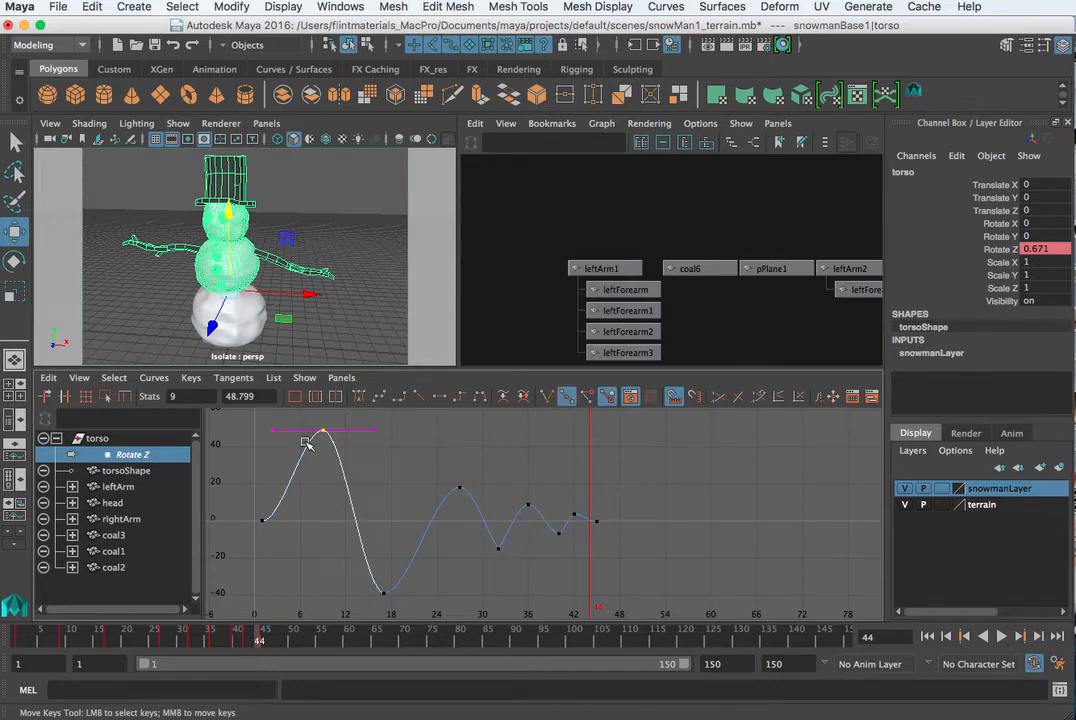
pyautogui.click(381, 592)
pyautogui.click(460, 490)
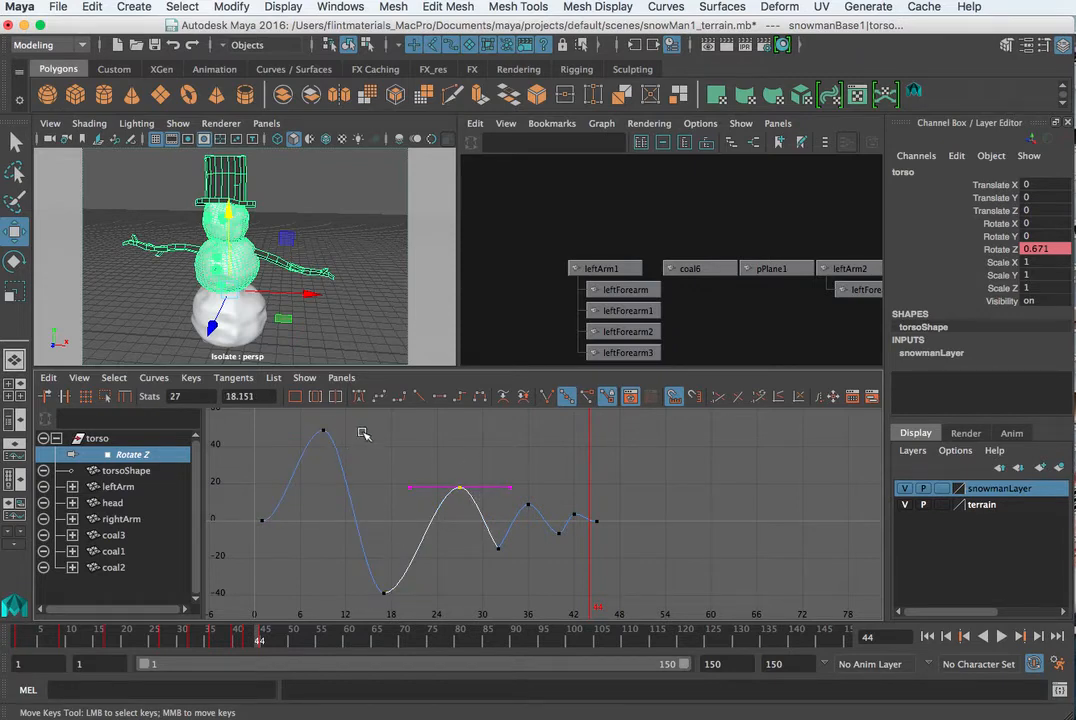
# Move the first peak key from frame 9 to frame 10 and set its value to 45
pyautogui.click(322, 430)
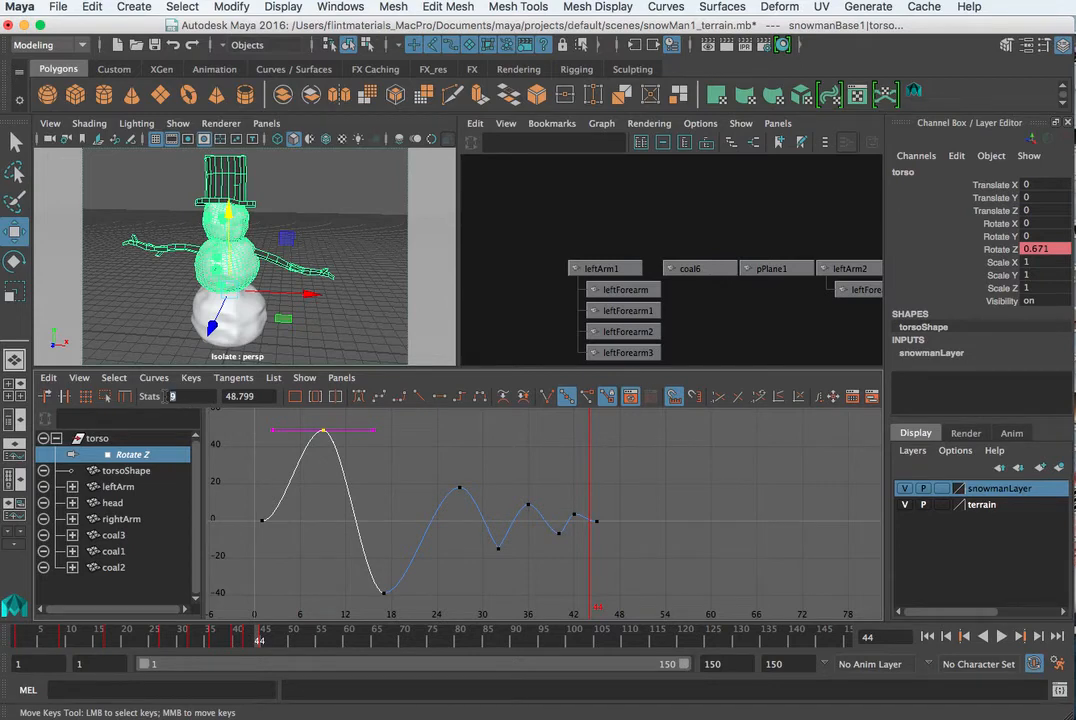
pyautogui.press('Return')
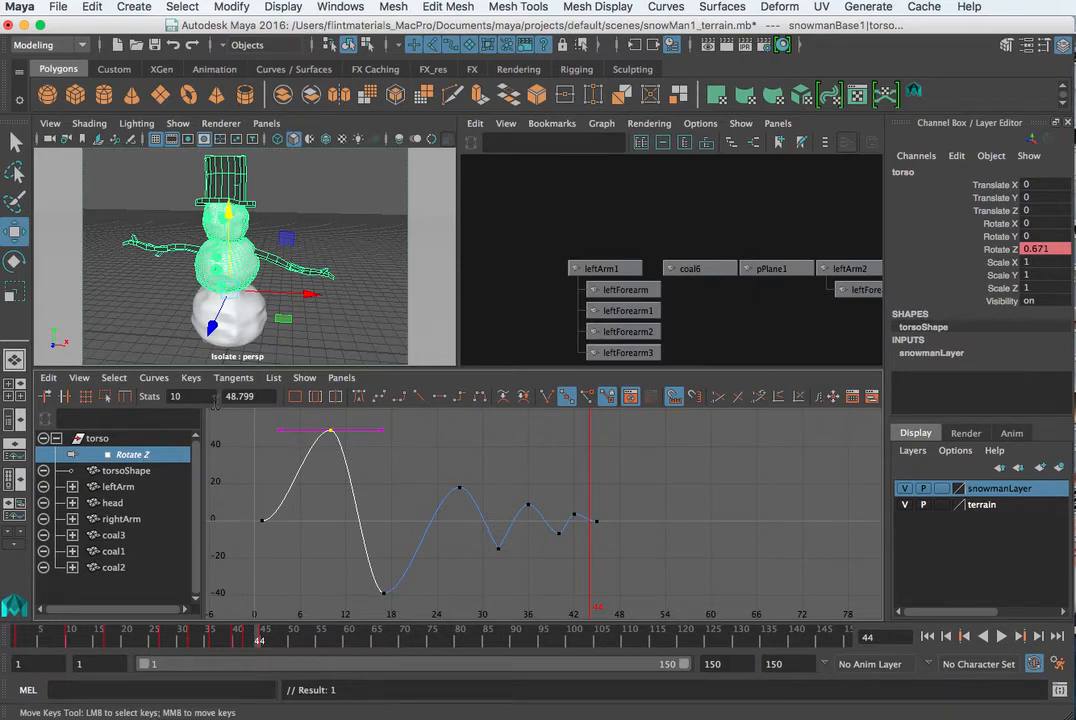
pyautogui.moveTo(265, 397); pyautogui.dragTo(163, 388)
pyautogui.write('45')
pyautogui.press('Return')
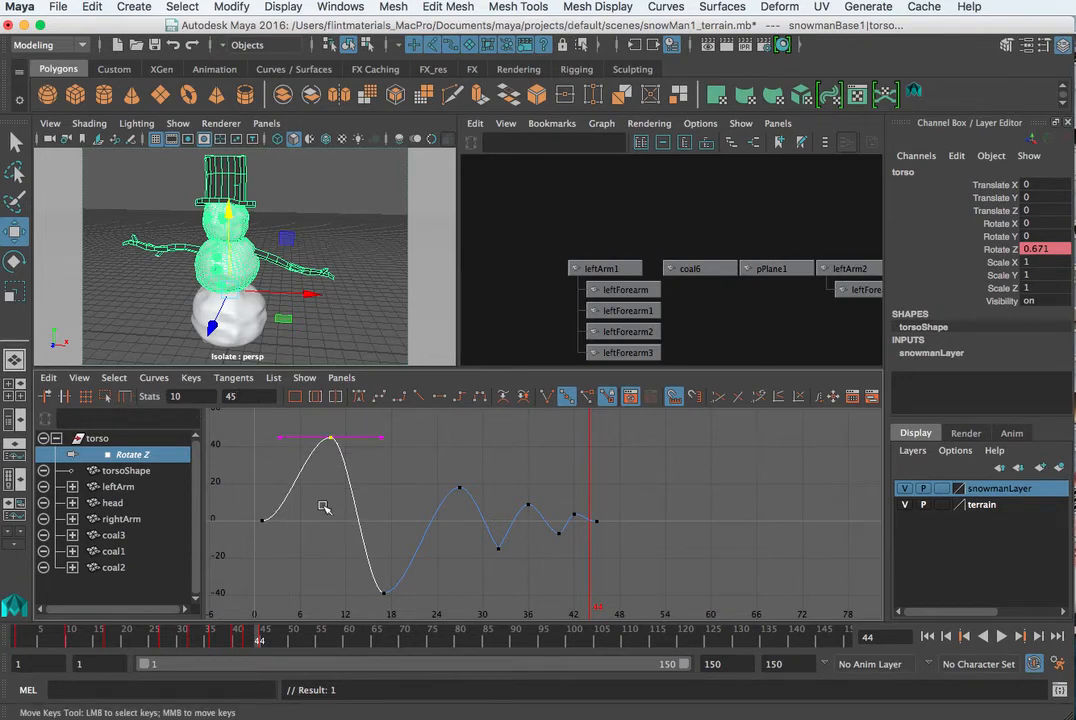
# Scale the last six Rotate Z keys in time, stretching the decaying swings so the final key lands at frame 57
pyautogui.moveTo(400, 562); pyautogui.dragTo(391, 598)
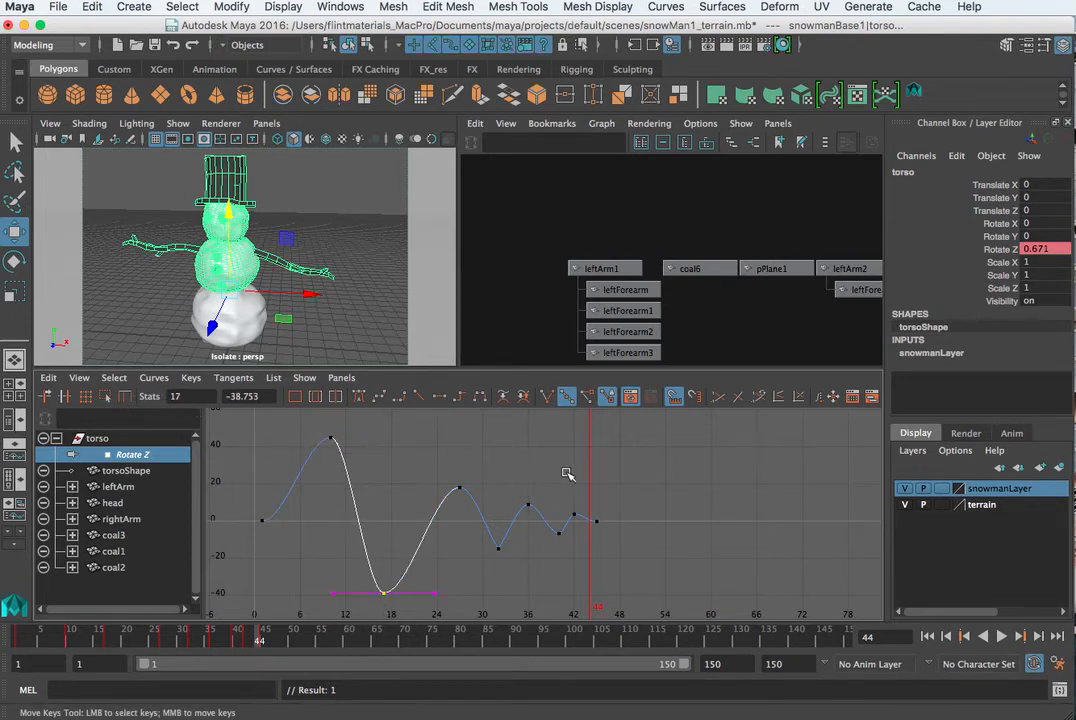
pyautogui.moveTo(507, 534); pyautogui.dragTo(442, 567)
pyautogui.press('r')
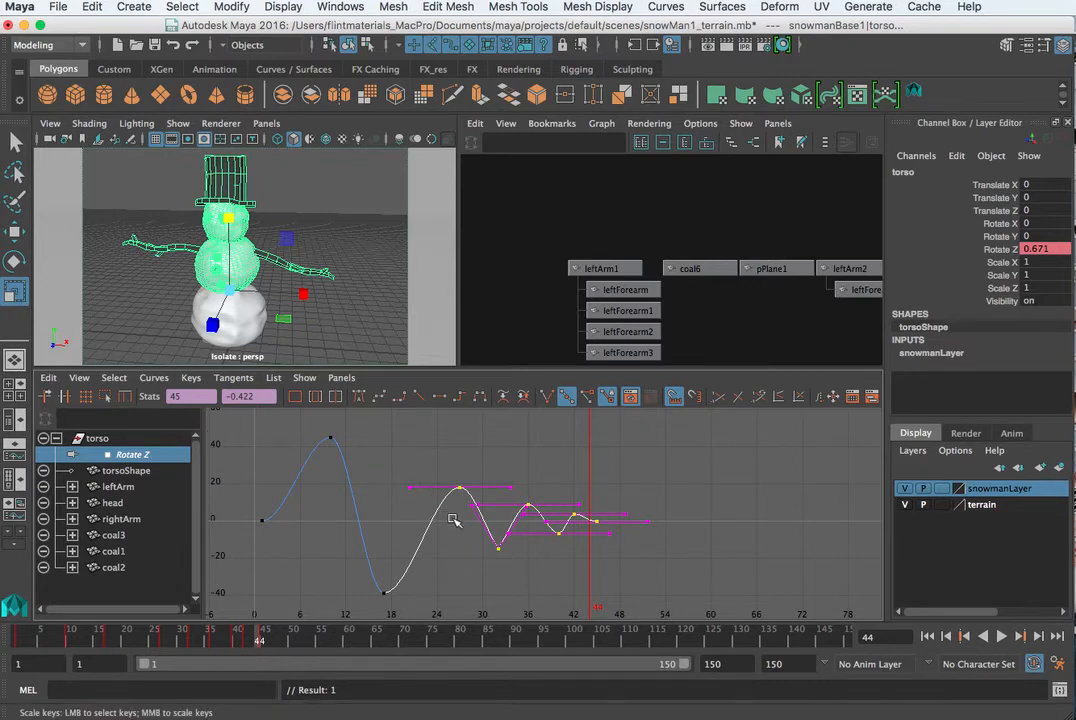
pyautogui.moveTo(452, 519)
pyautogui.mouseDown()
pyautogui.moveTo(410, 515)
pyautogui.moveTo(552, 524)
pyautogui.moveTo(433, 521)
pyautogui.moveTo(446, 526)
pyautogui.mouseUp()
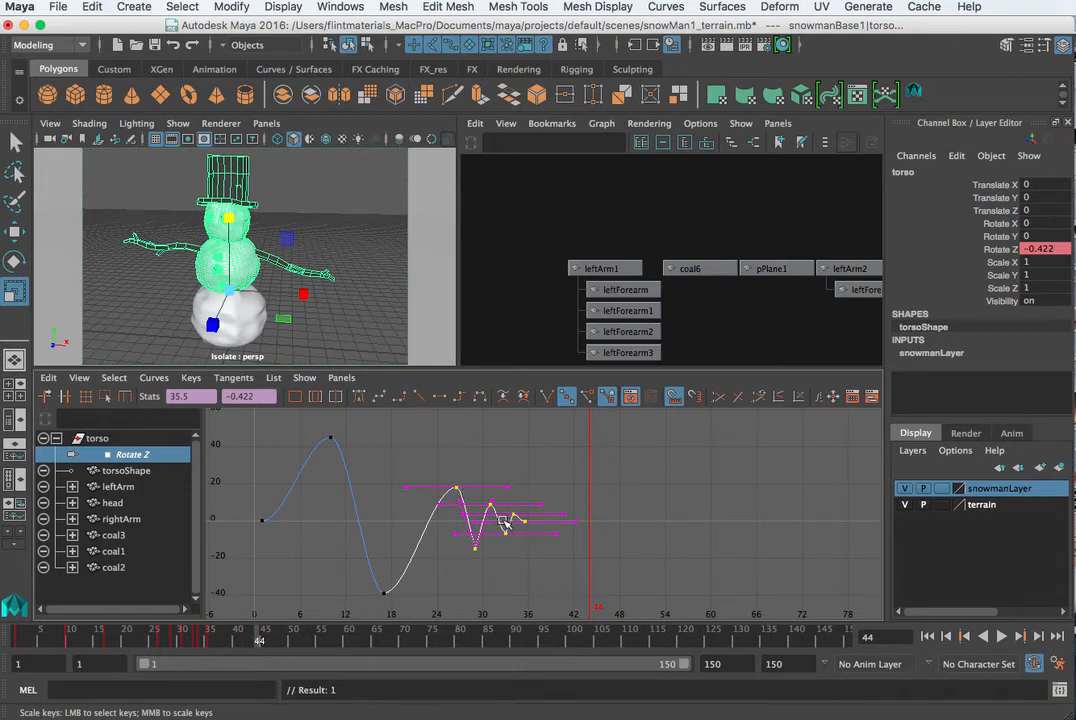
pyautogui.moveTo(506, 522); pyautogui.dragTo(541, 525)
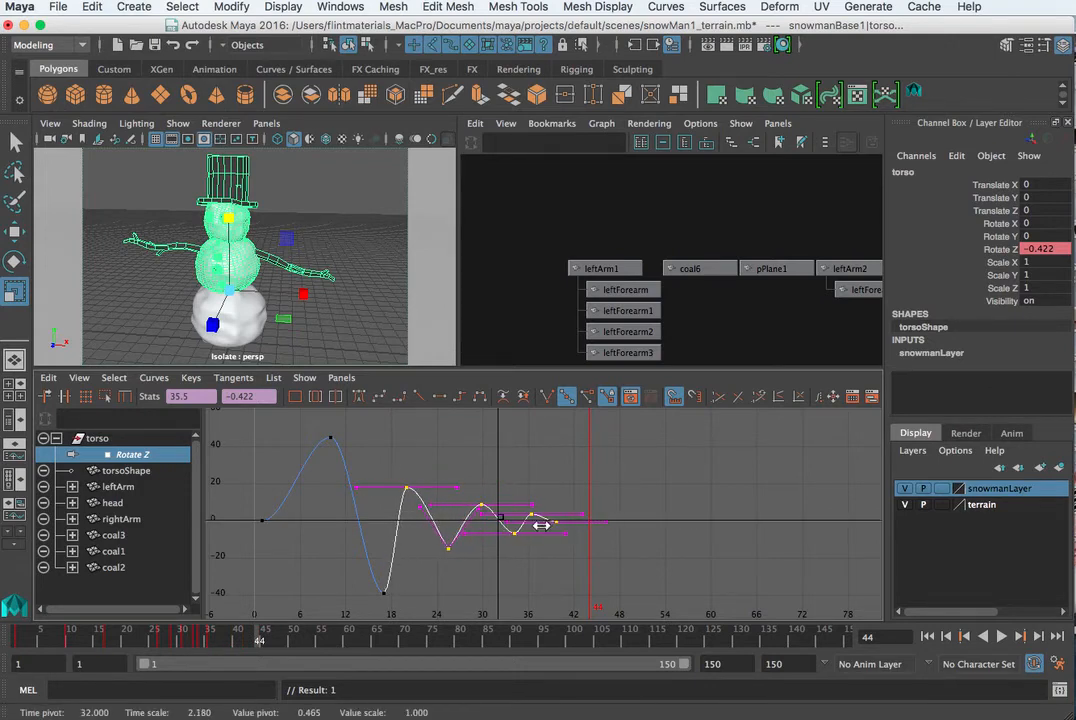
pyautogui.moveTo(541, 525); pyautogui.dragTo(532, 525, button='middle')
pyautogui.moveTo(415, 508); pyautogui.dragTo(463, 511, button='middle')
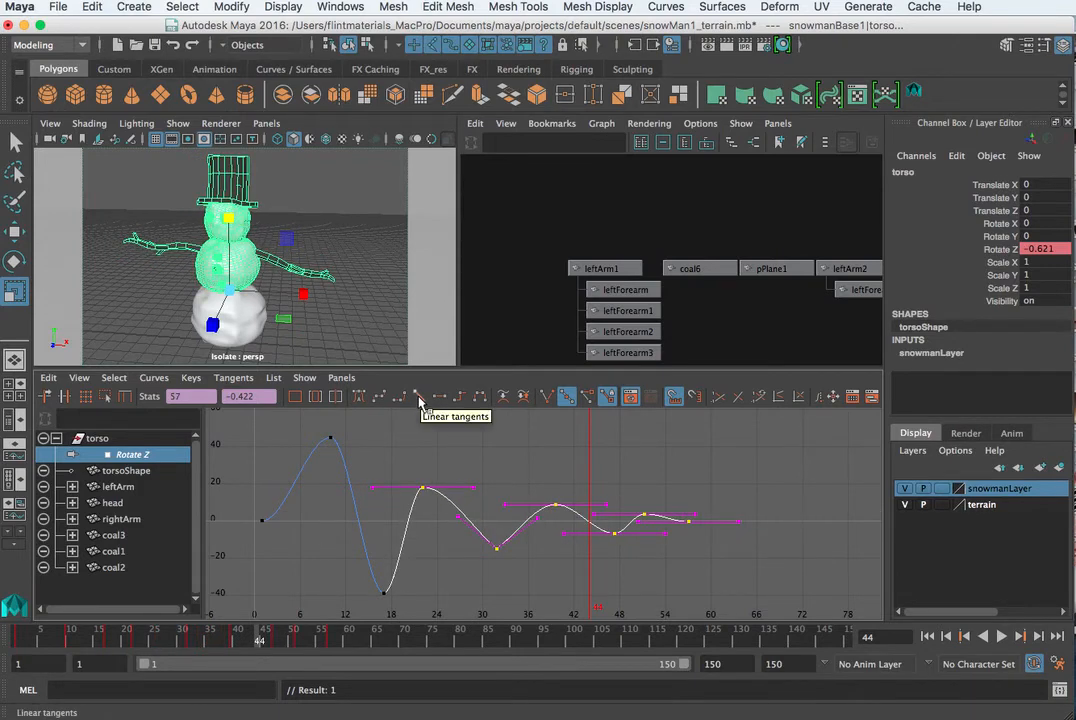
# Set the rescaled keys to flat tangents after trying linear ones, and select every key except the first
pyautogui.click(419, 398)
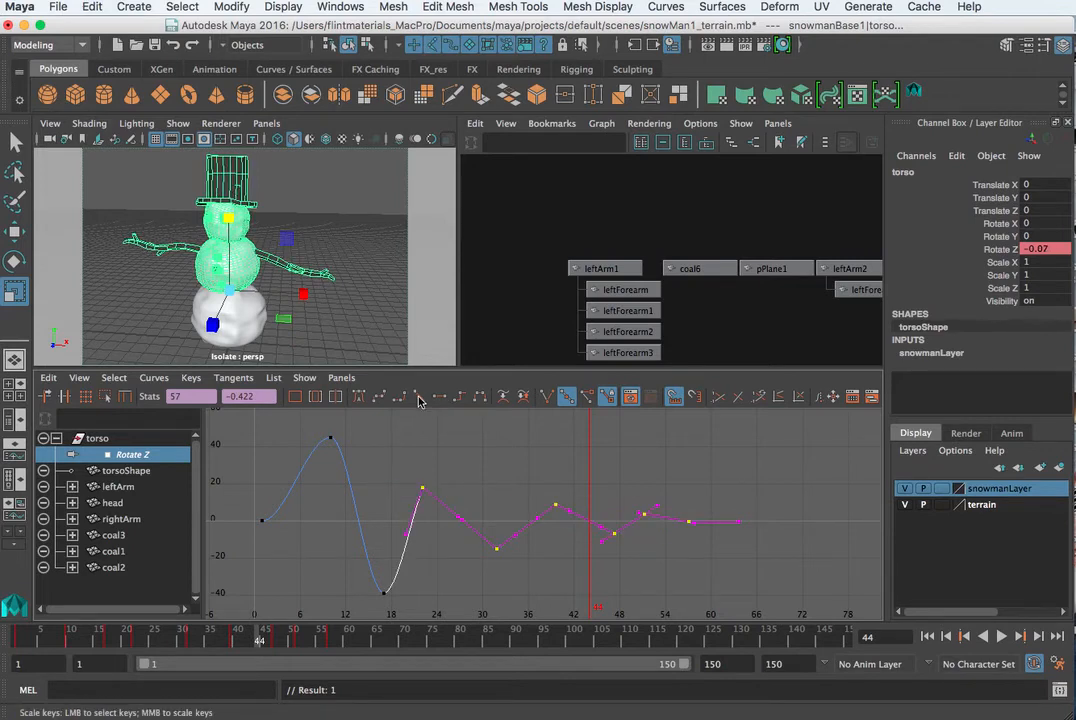
pyautogui.click(440, 397)
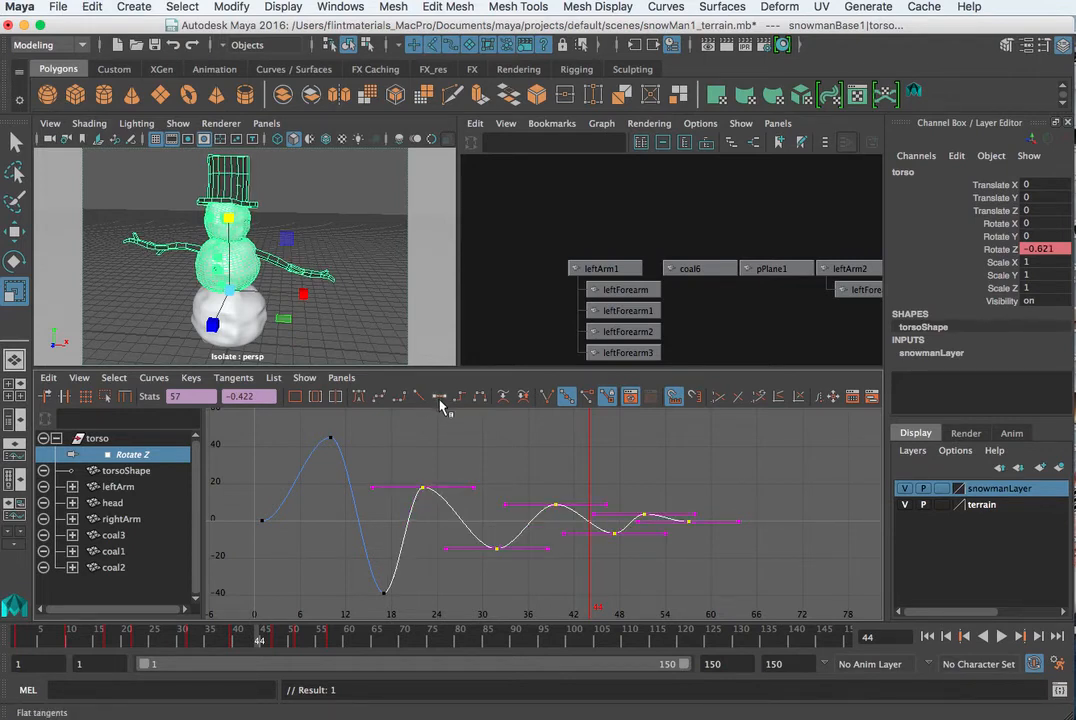
pyautogui.moveTo(309, 429); pyautogui.dragTo(366, 465)
pyautogui.click(422, 508)
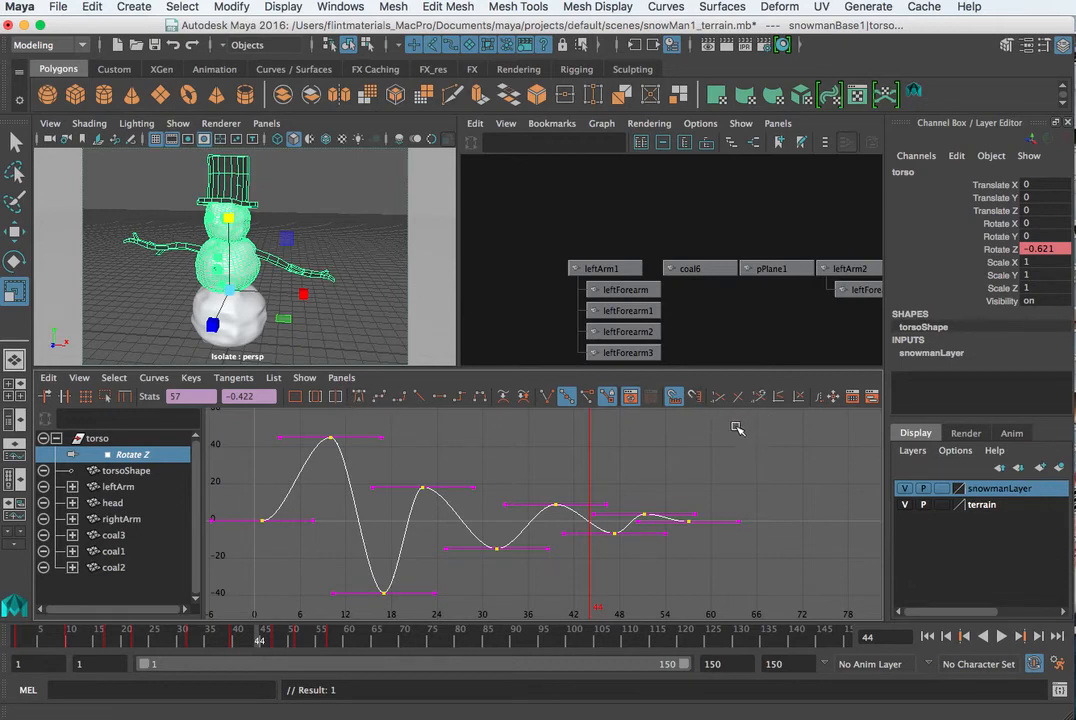
pyautogui.moveTo(737, 428); pyautogui.dragTo(299, 604)
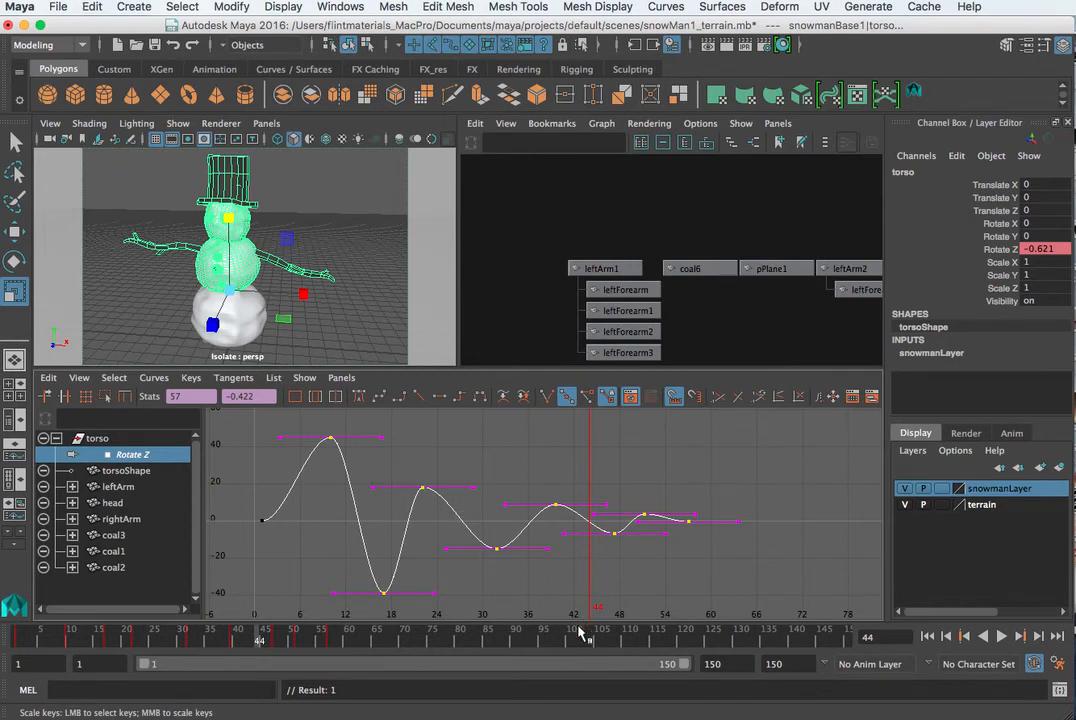
# Insert a key at frame 27 on the Rotate Z curve, on the slope after the second peak
pyautogui.moveTo(273, 637); pyautogui.dragTo(166, 637)
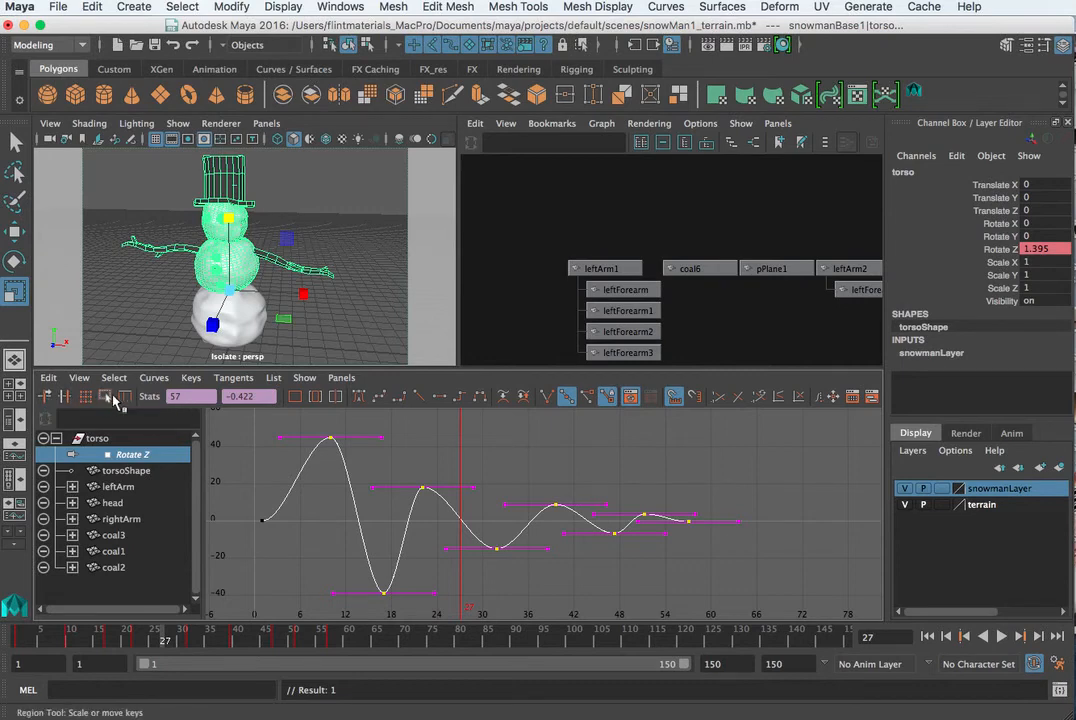
pyautogui.rightClick(461, 521)
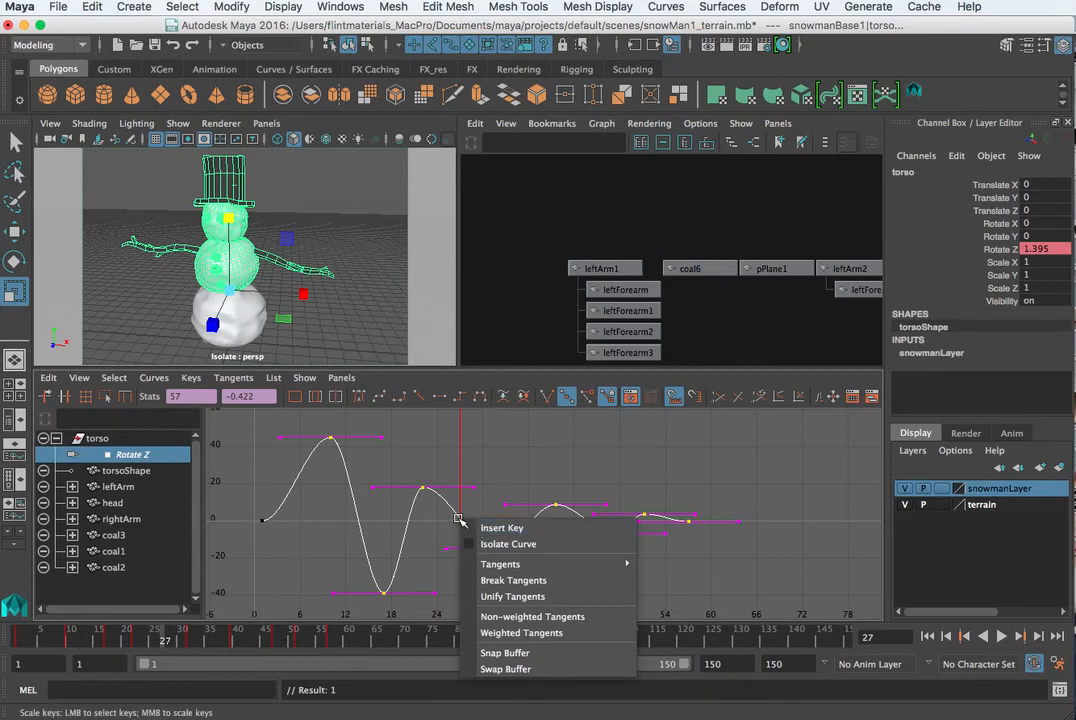
pyautogui.click(495, 527)
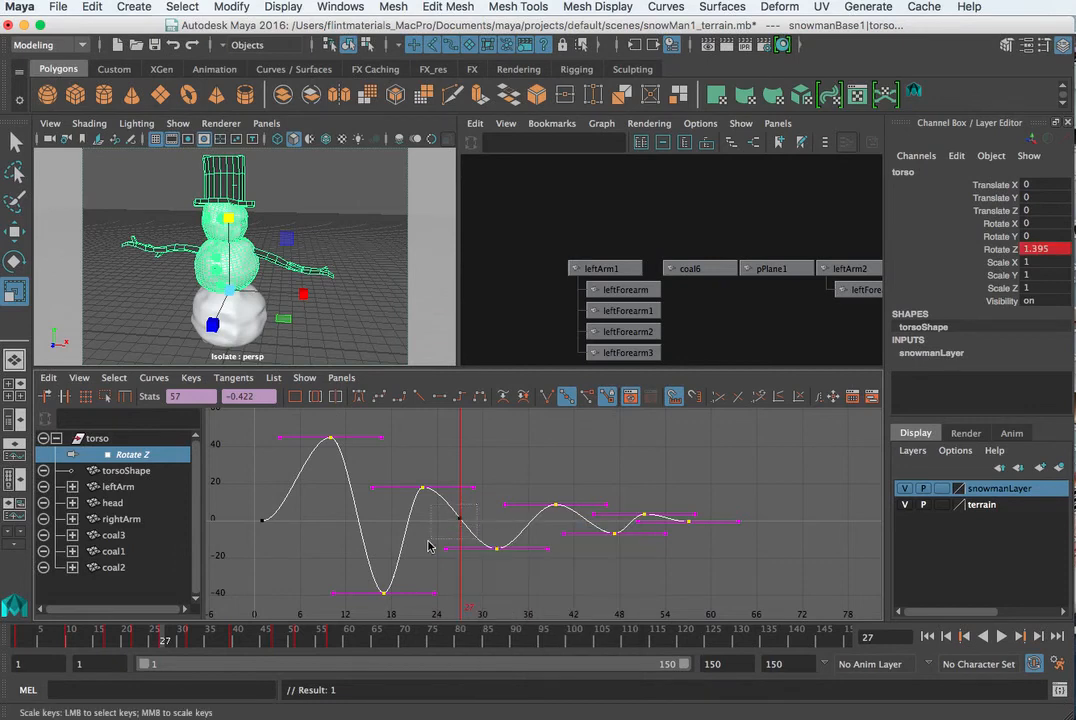
# Raise the inserted key at frame 27 to a Rotate Z value of about 16.3
pyautogui.moveTo(428, 542); pyautogui.dragTo(428, 543)
pyautogui.moveTo(464, 526); pyautogui.dragTo(478, 442, button='middle')
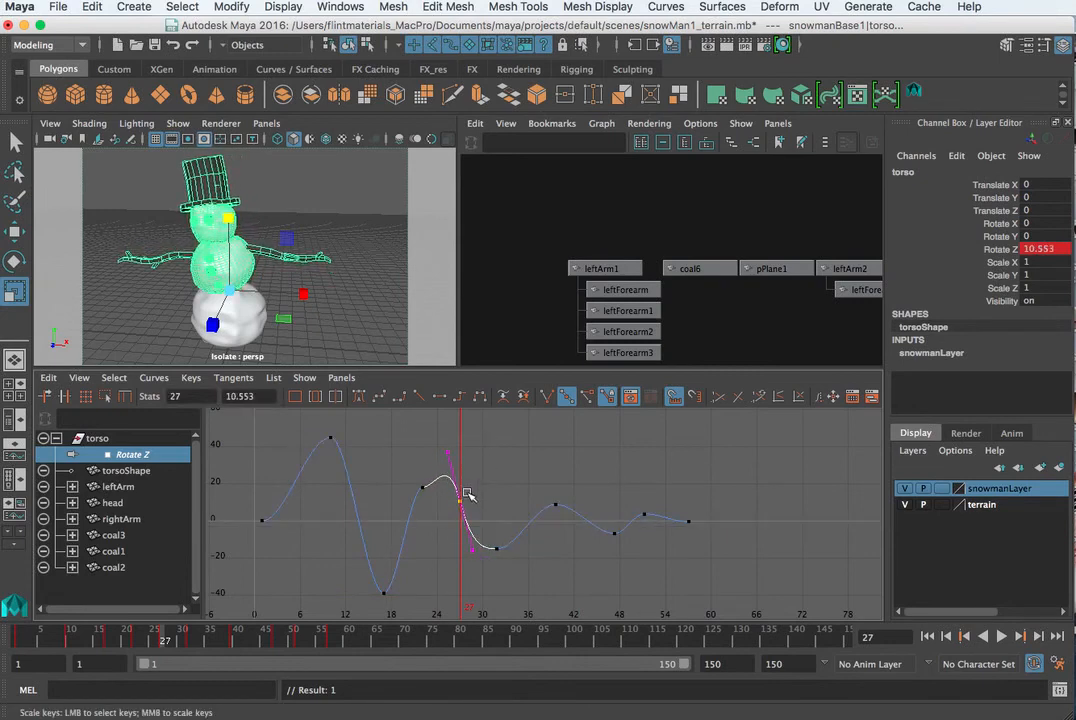
pyautogui.moveTo(470, 488); pyautogui.dragTo(446, 518)
pyautogui.press('w')
pyautogui.moveTo(460, 504); pyautogui.dragTo(468, 468, button='middle')
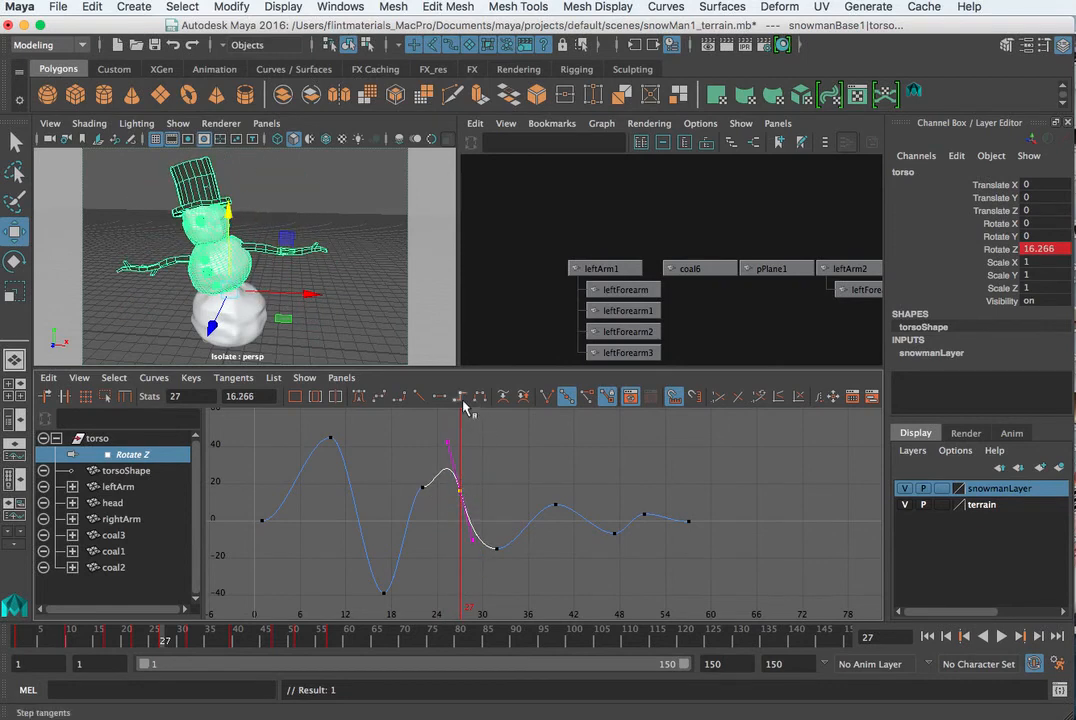
# Apply linear tangents to the inserted key at frame 27 and clear the key selection
pyautogui.click(419, 399)
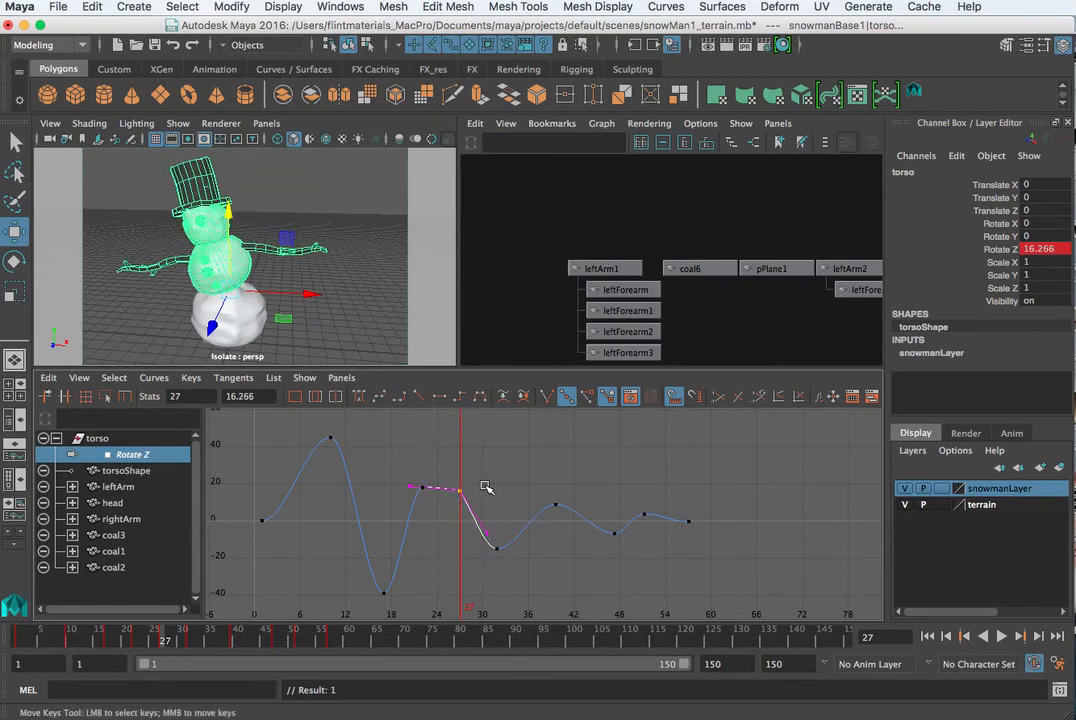
pyautogui.moveTo(458, 515); pyautogui.dragTo(322, 566)
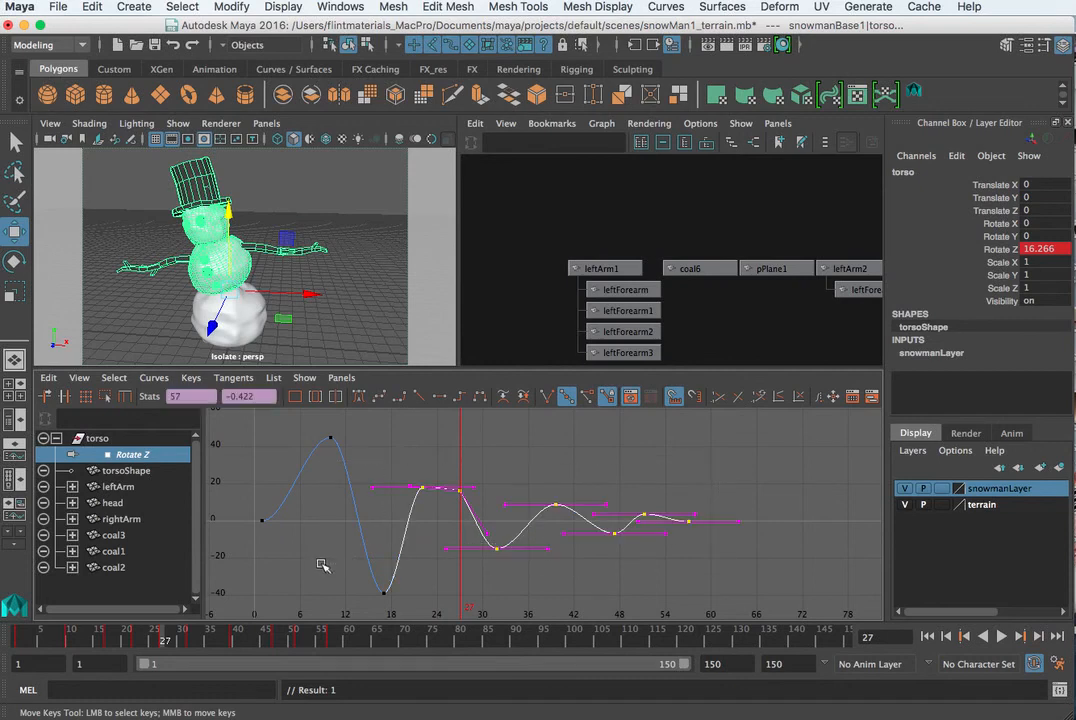
pyautogui.click(553, 476)
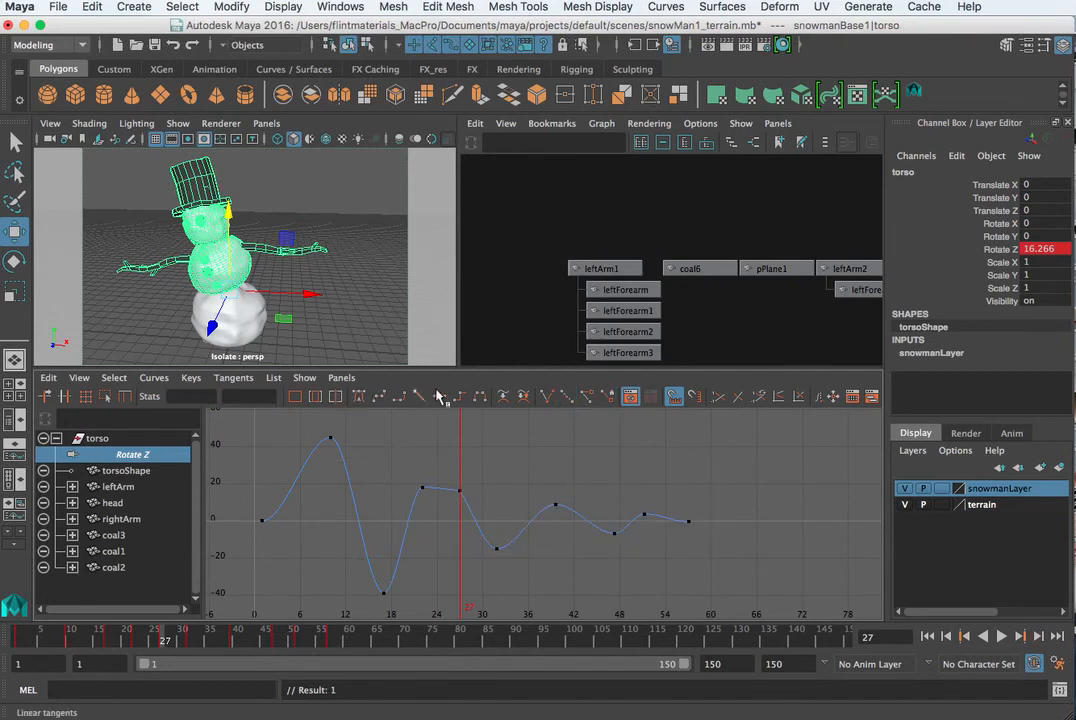